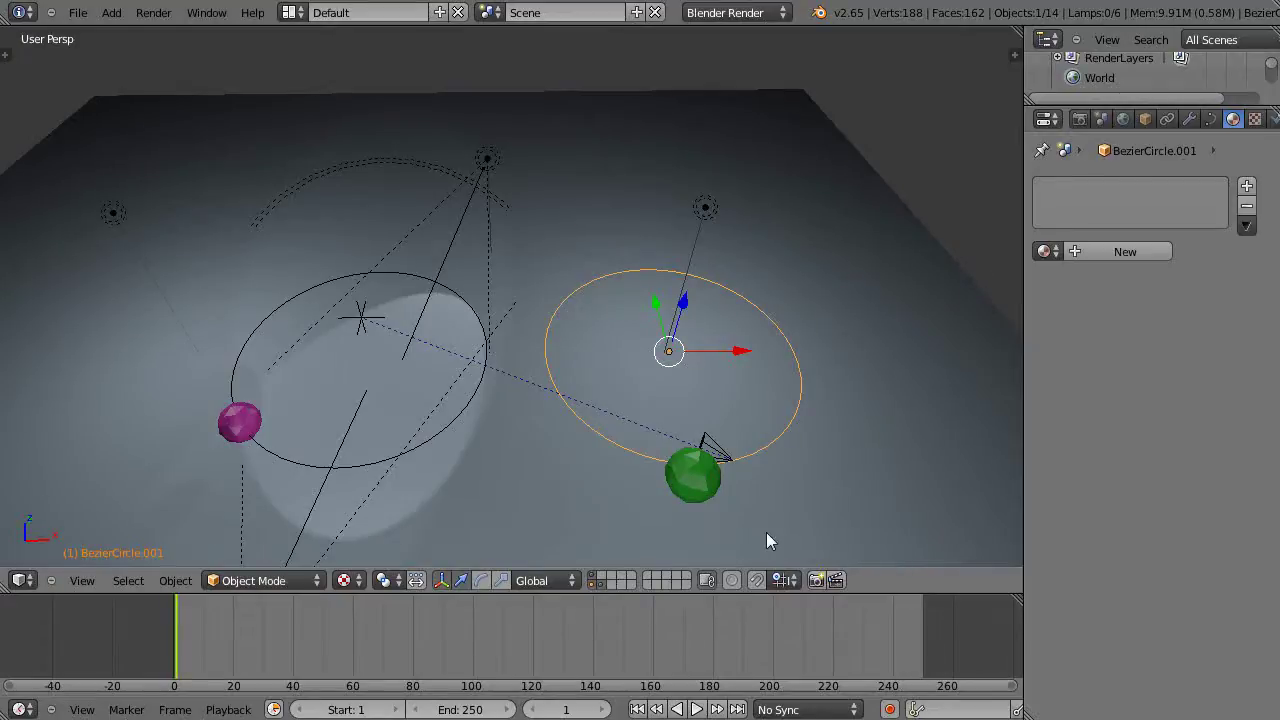
Play the animation and watch the green sphere travel around its circular path
right_click(695, 475)
middle_click_drag(760, 446, 658, 409)
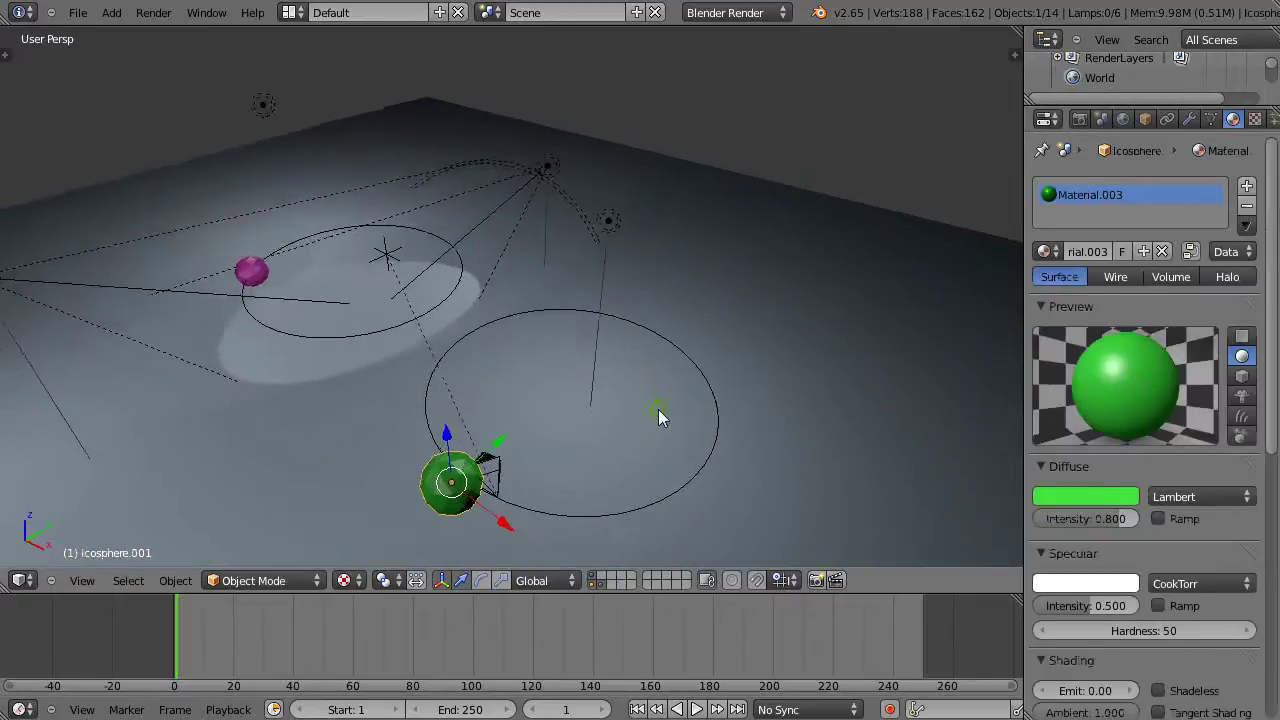
key("alt+a")
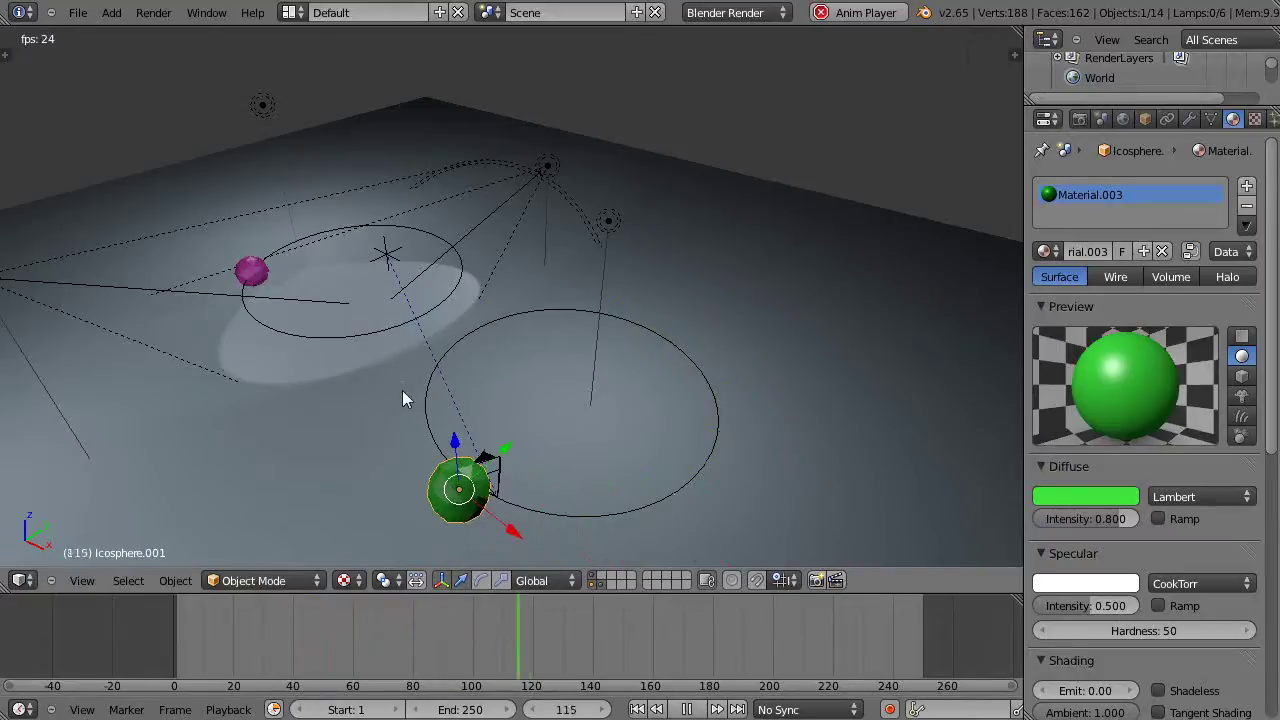
middle_click_drag(402, 390, 398, 361)
Select the circle under the green sphere and display its path animation settings
right_click(549, 200)
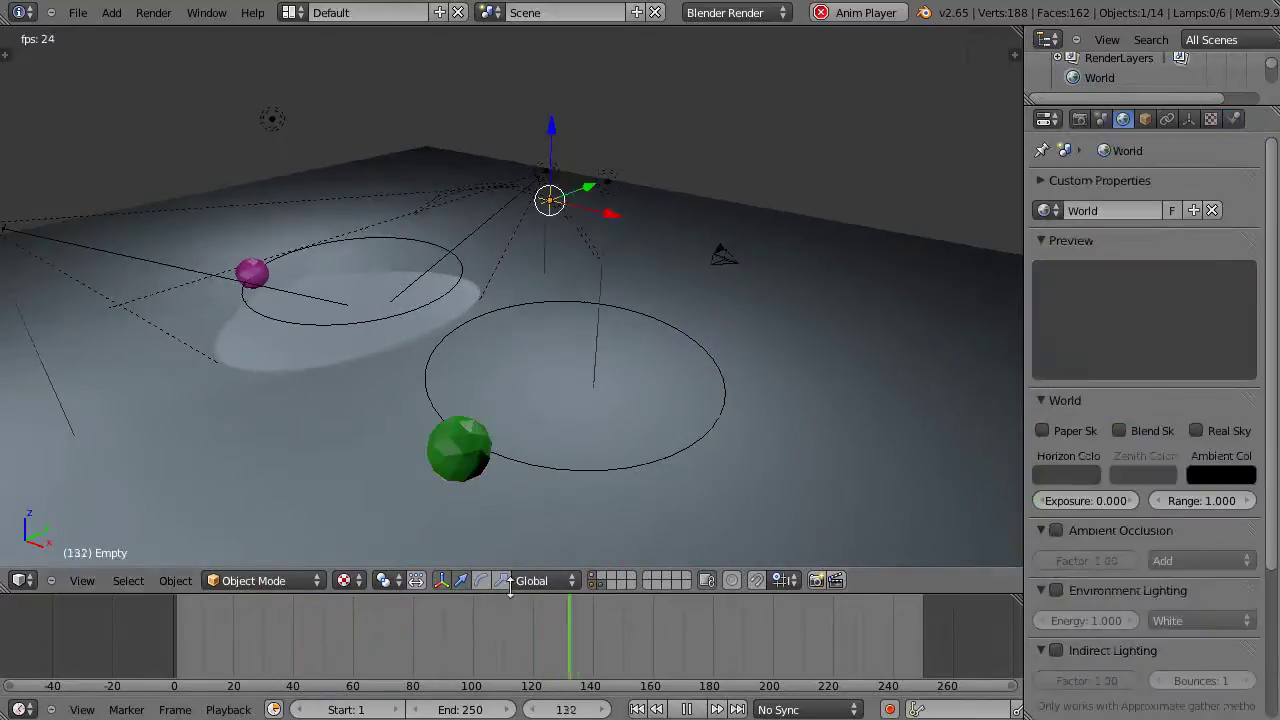
right_click(510, 457)
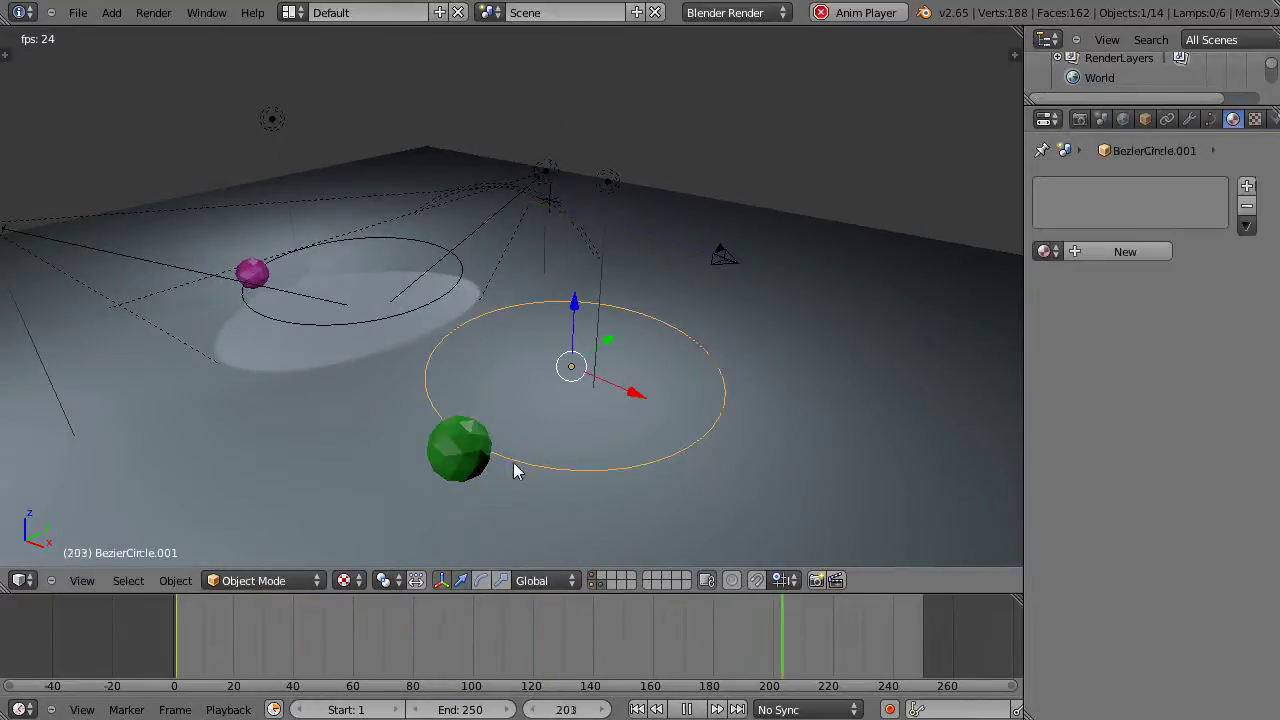
mouse_move(513, 462)
middle_mouse_down()
mouse_move(521, 445)
mouse_move(518, 461)
mouse_move(530, 455)
middle_mouse_up()
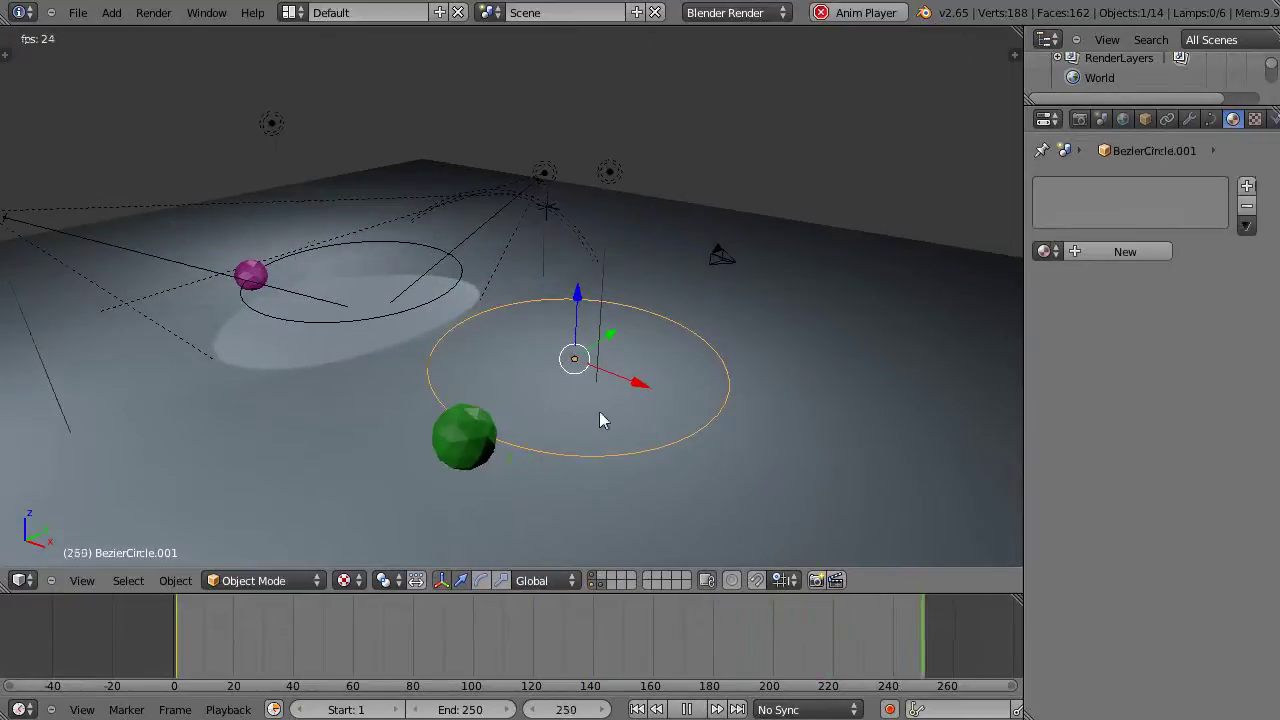
left_click(1211, 120)
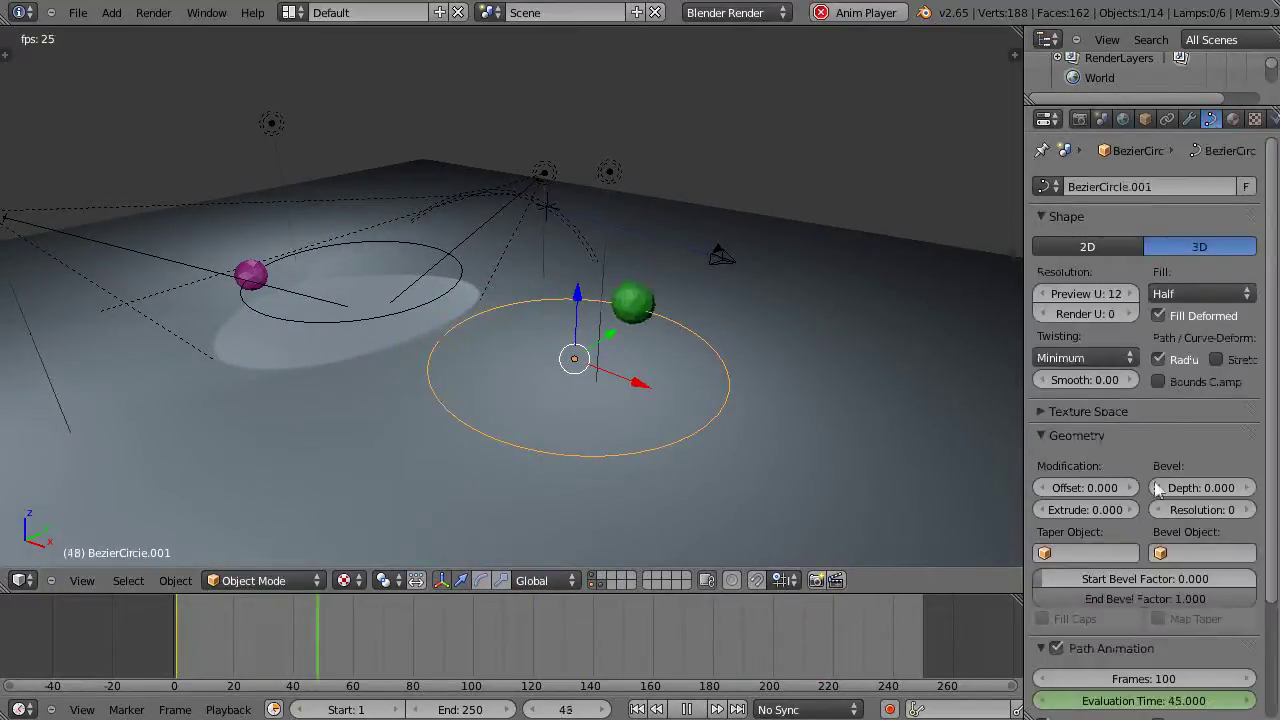
scroll(1272, 415, "down", 4)
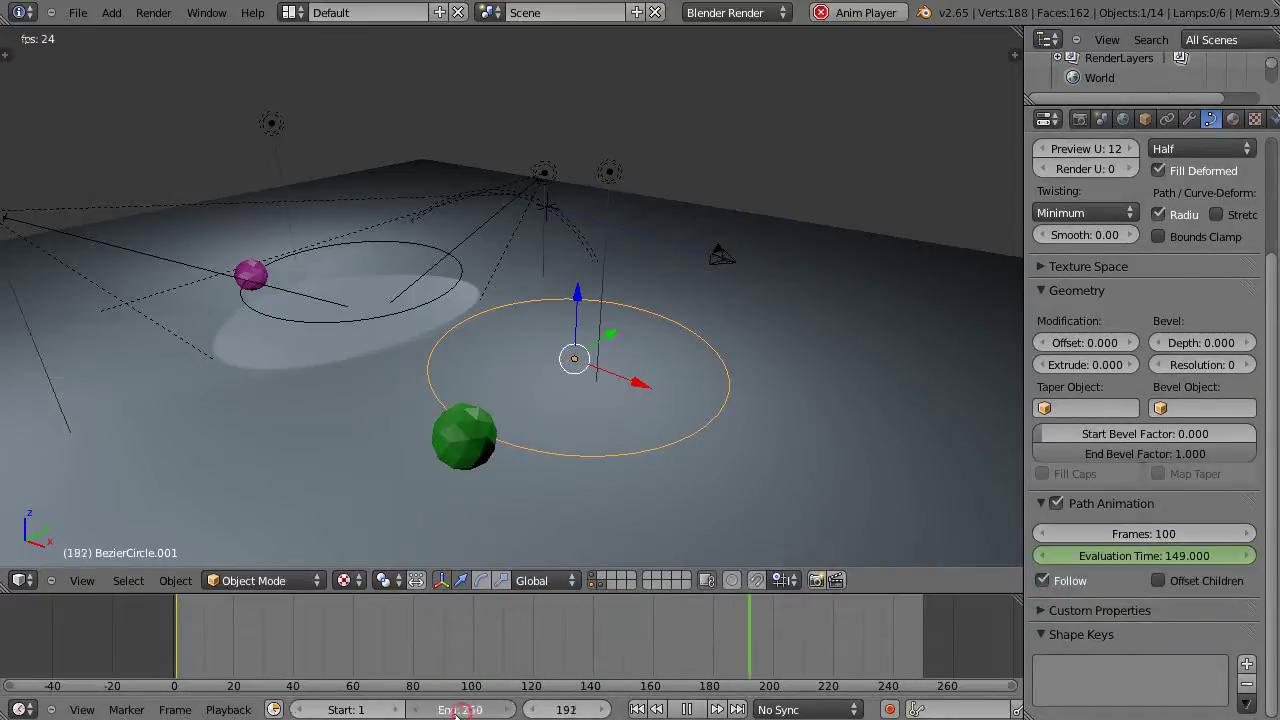
Set the timeline's end frame to 102, stop the playback and keep the green sphere's circle selected
left_click_drag(460, 709, 386, 715)
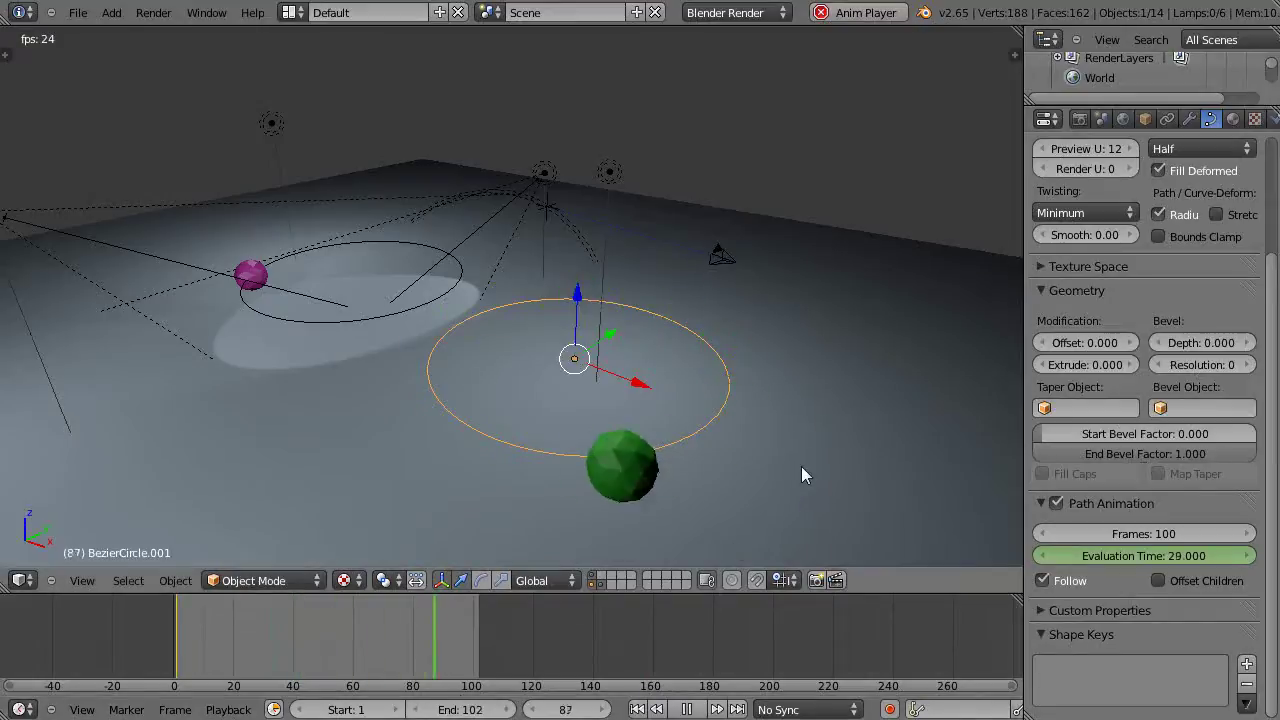
key("Escape")
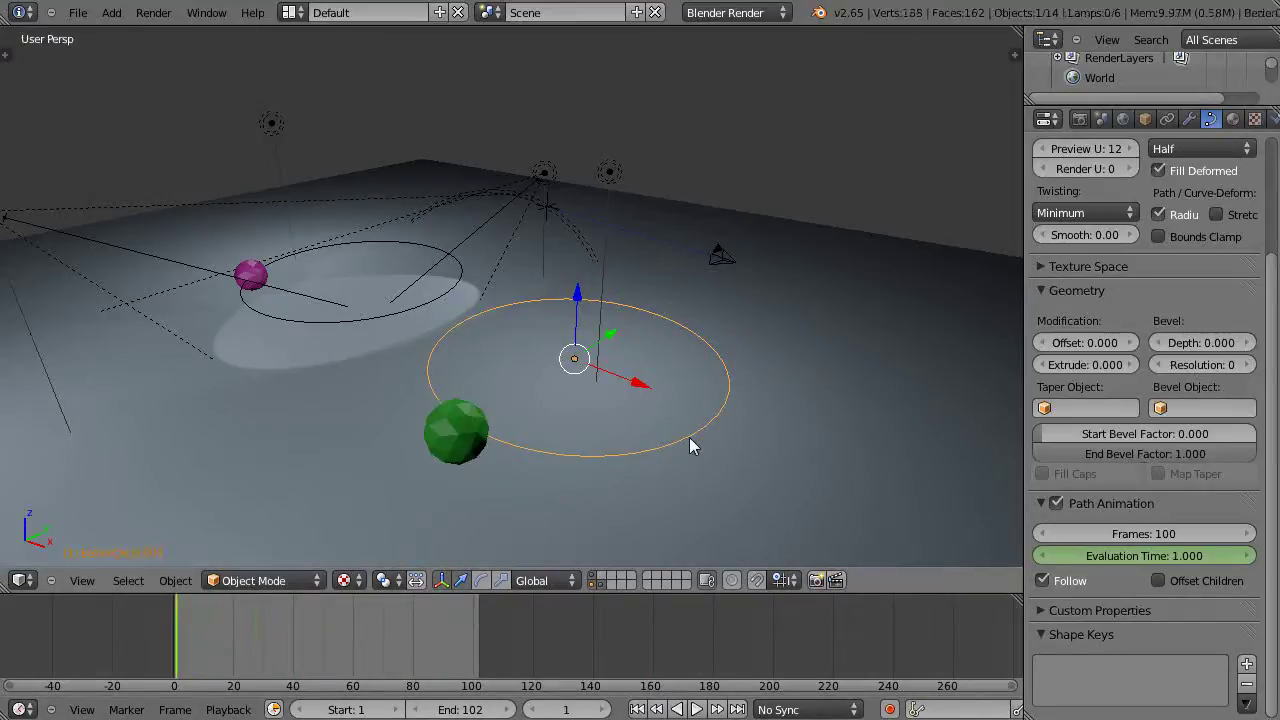
right_click(689, 445)
right_click(689, 445)
scroll(365, 365, "up", 1)
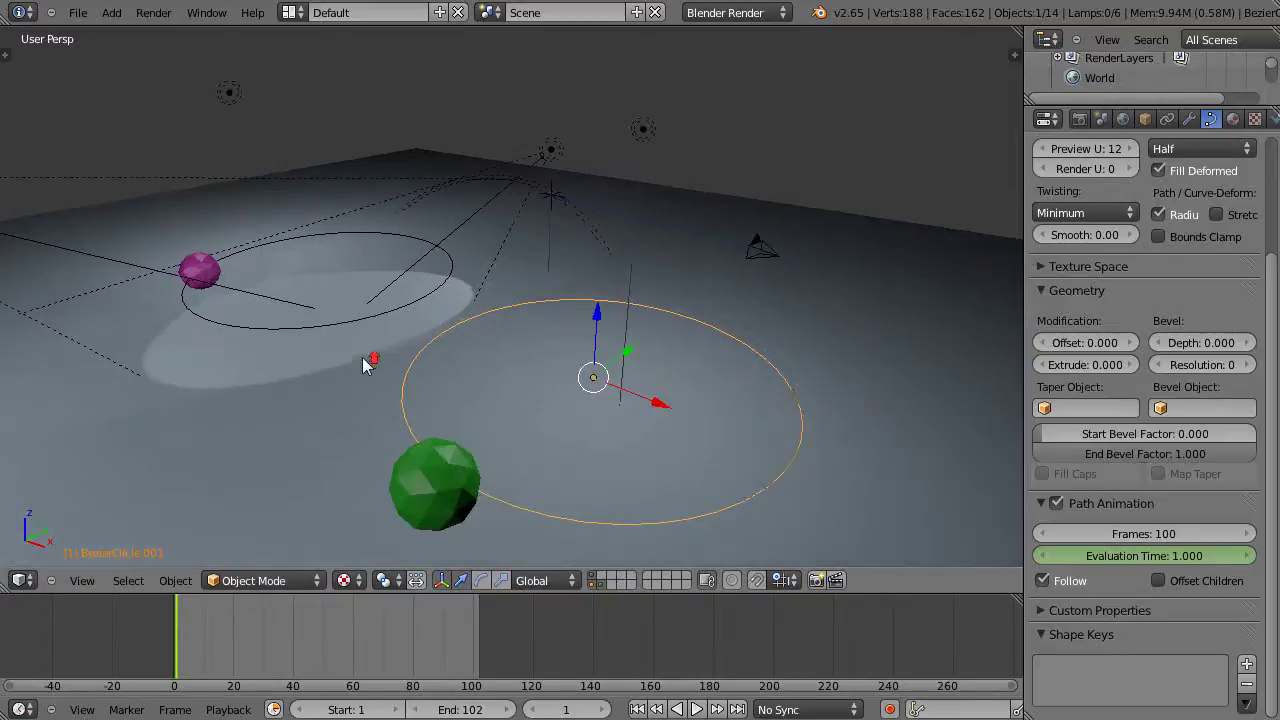
Replace the magenta sphere's Curve modifier with a new Curve modifier that uses BezierCircle as its object
right_click(196, 274)
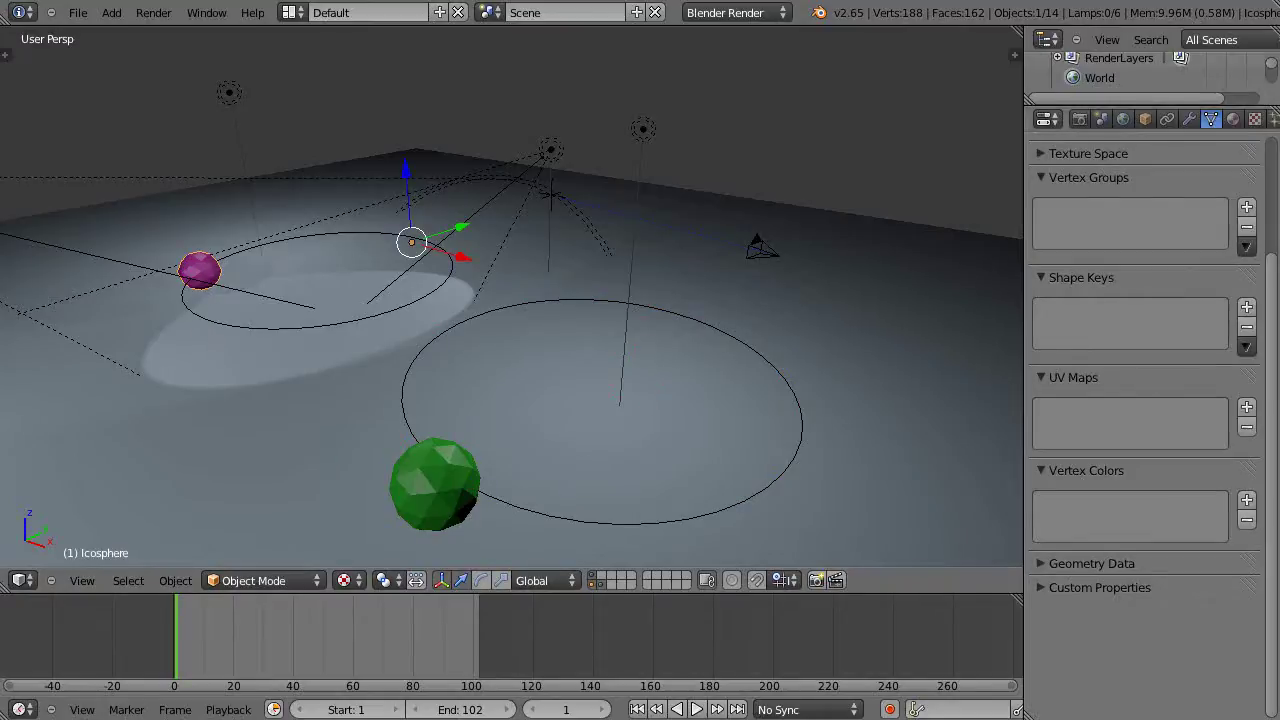
left_click(1189, 118)
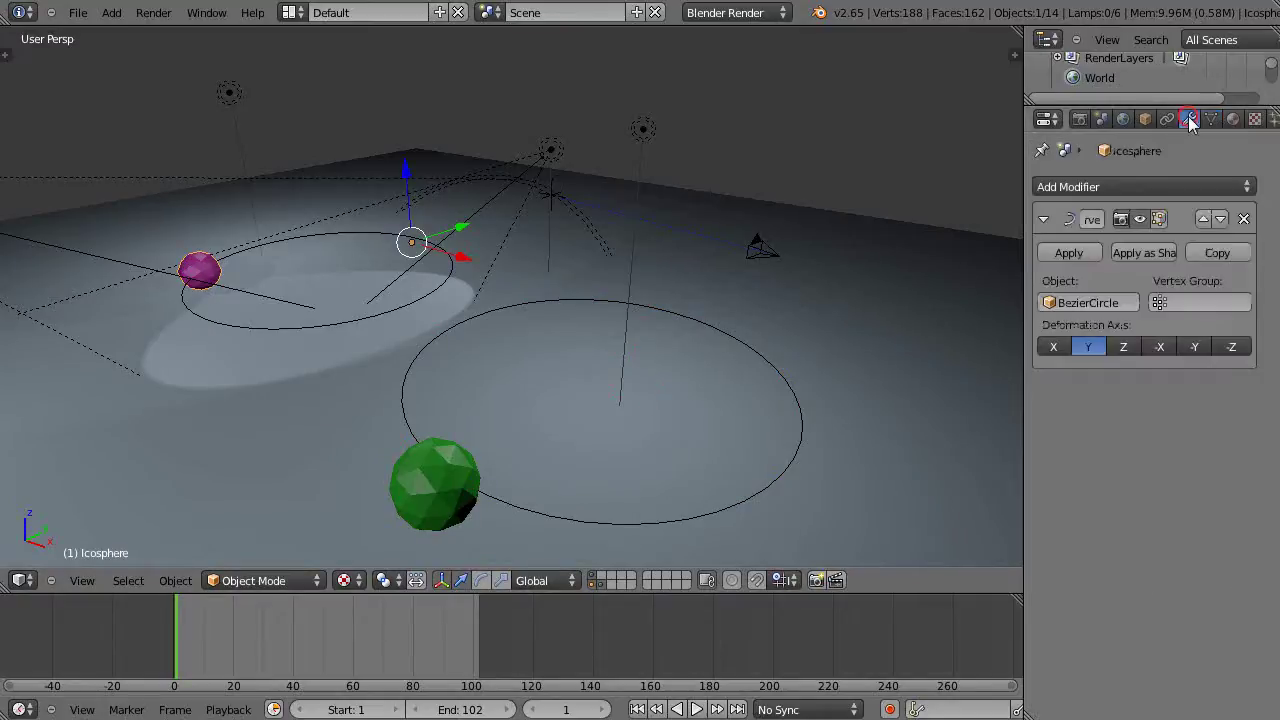
left_click(1244, 218)
left_click(1188, 190)
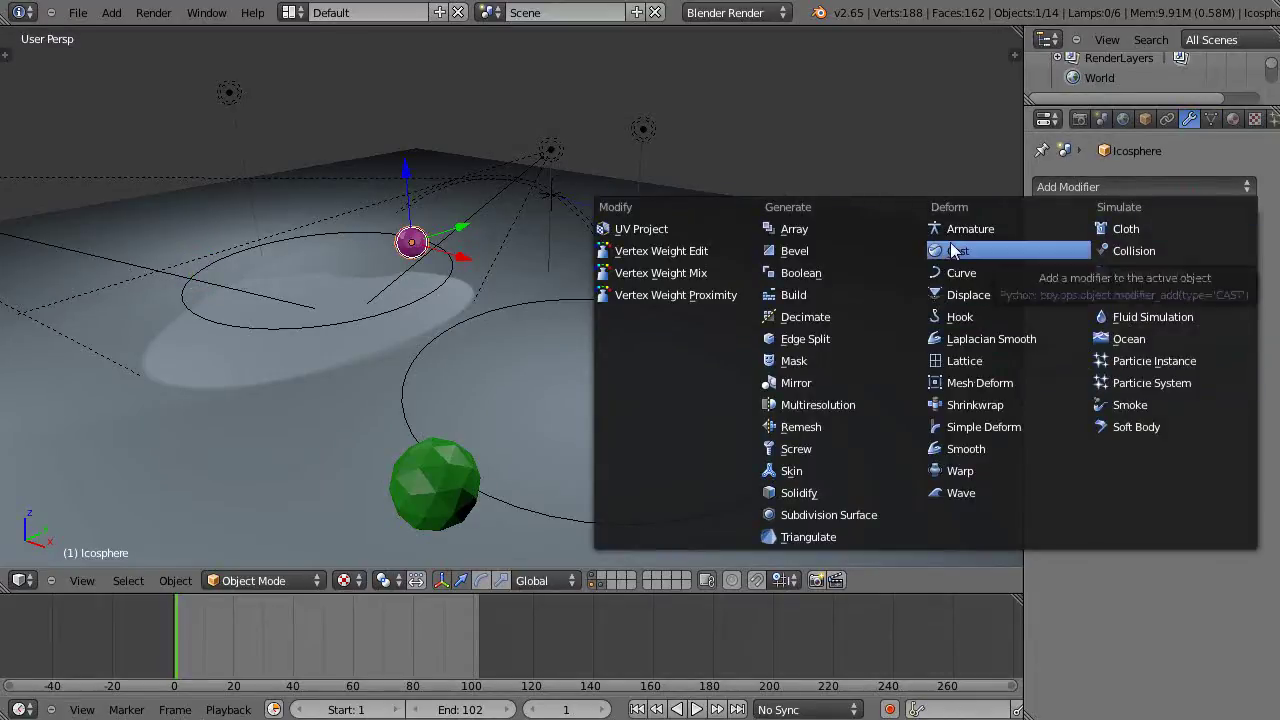
left_click(954, 273)
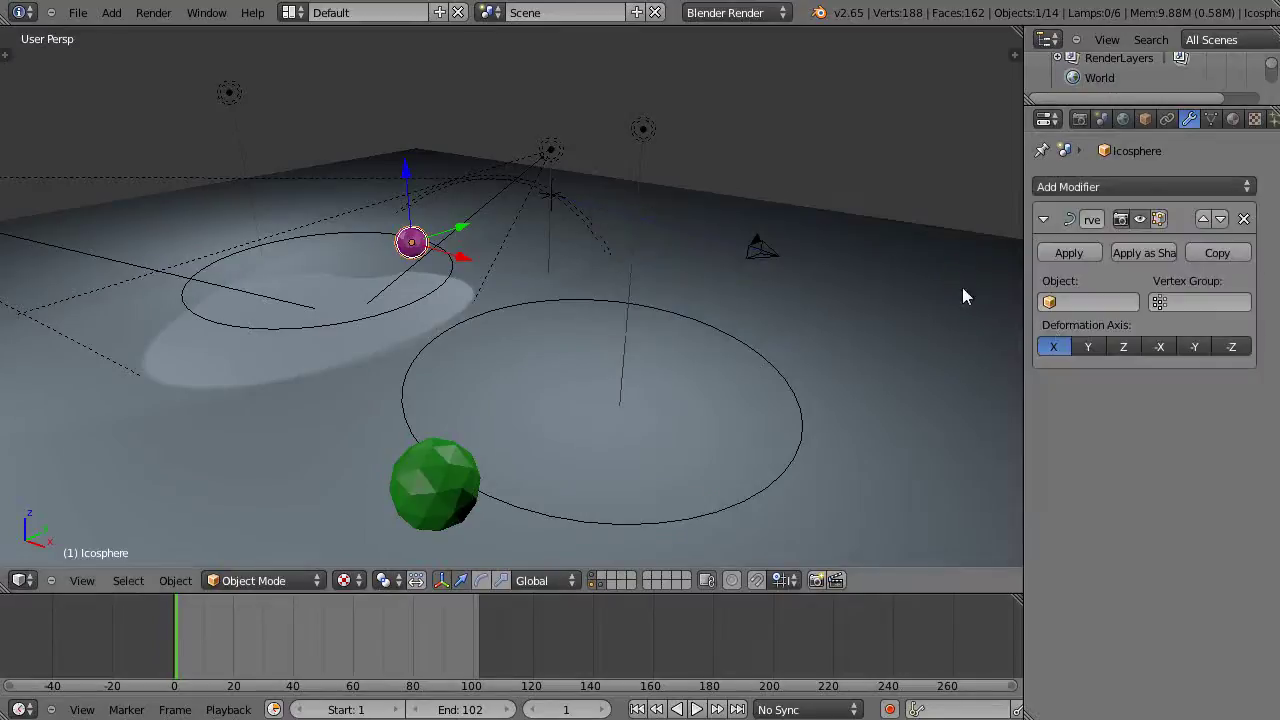
left_click(1078, 301)
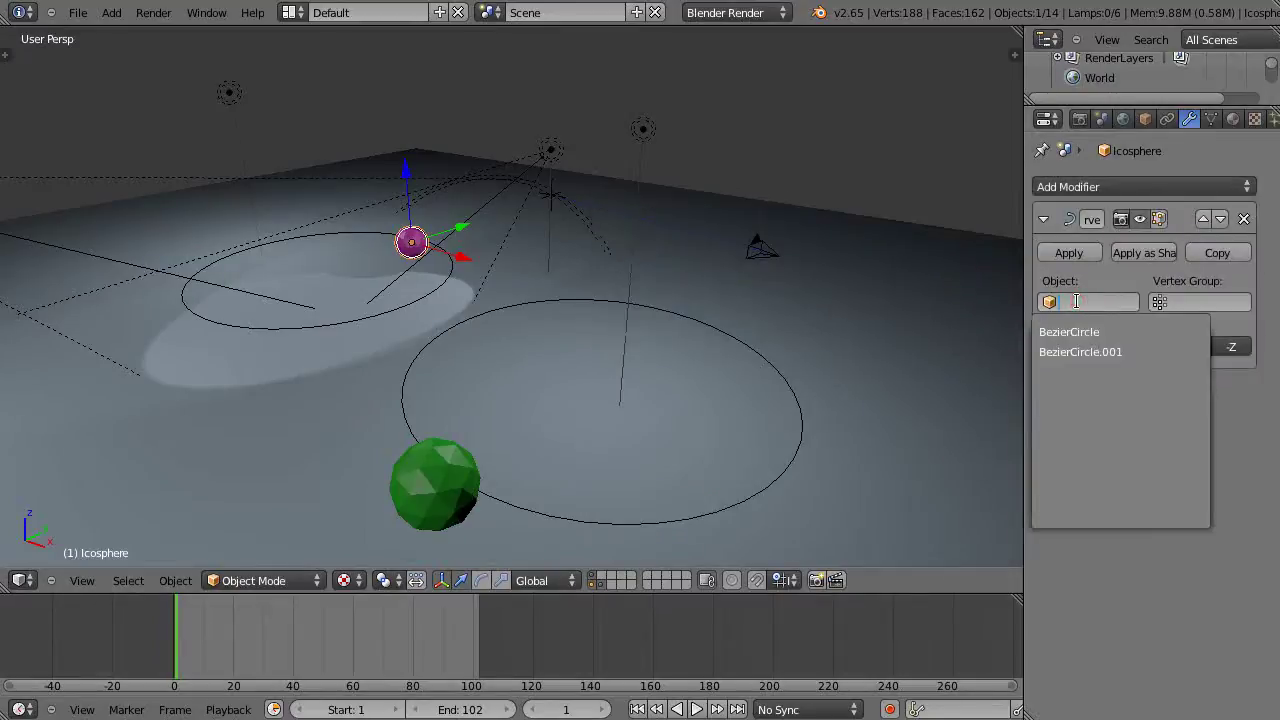
left_click(1072, 333)
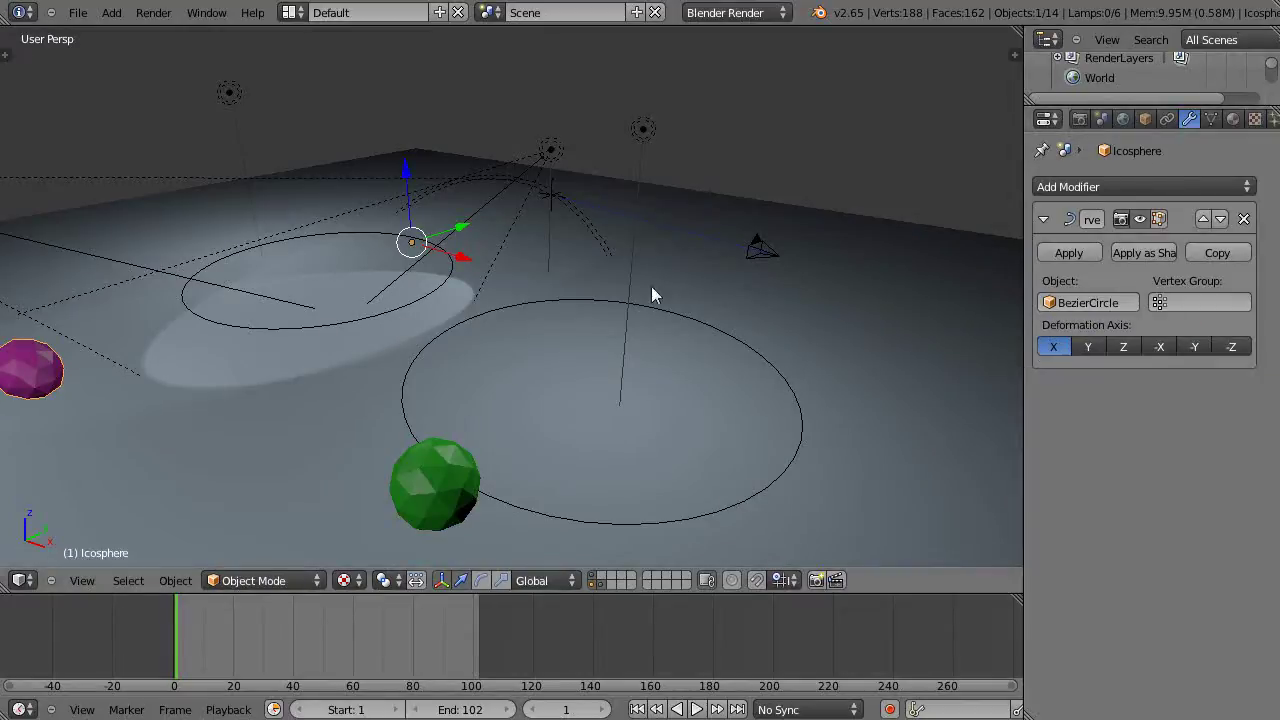
Try moving the magenta sphere along the X axis to shift it around the curve
mouse_move(463, 262)
left_mouse_down()
mouse_move(580, 340)
mouse_move(869, 484)
mouse_move(778, 428)
mouse_move(457, 399)
mouse_move(320, 409)
mouse_move(357, 410)
left_mouse_up()
left_click(356, 409)
middle_click_drag(411, 394, 398, 498)
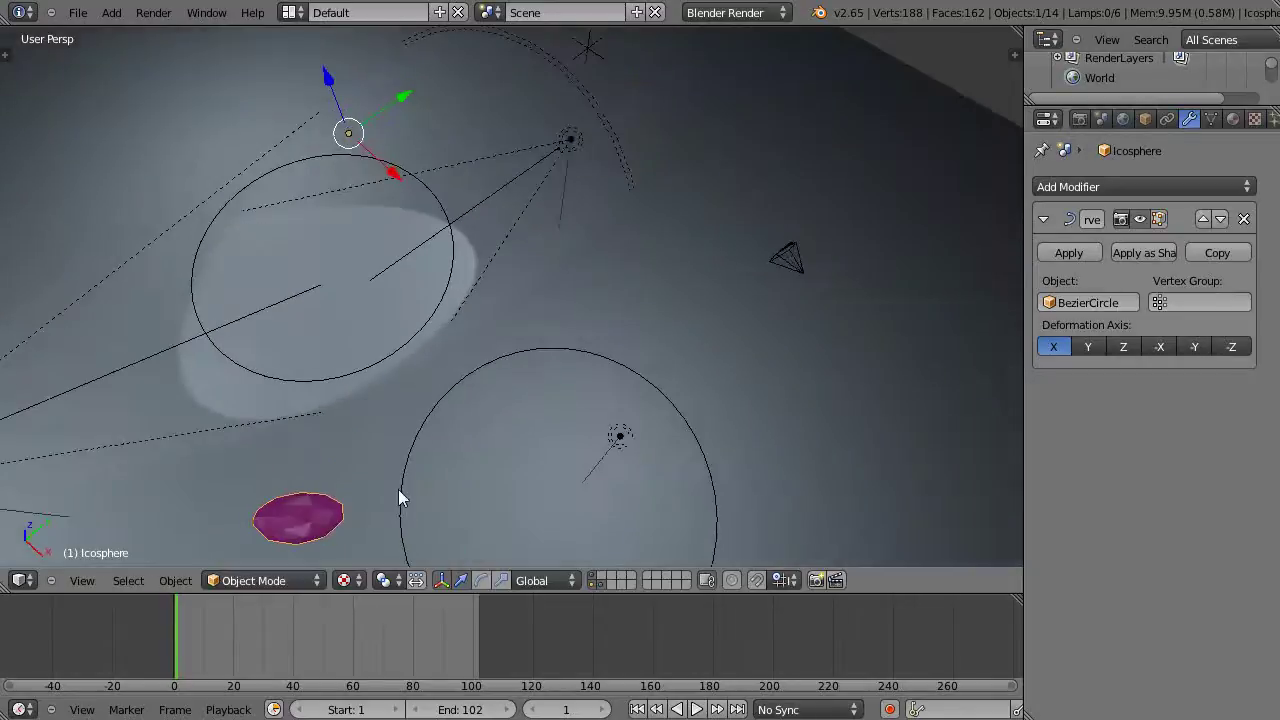
left_click_drag(390, 175, 466, 257)
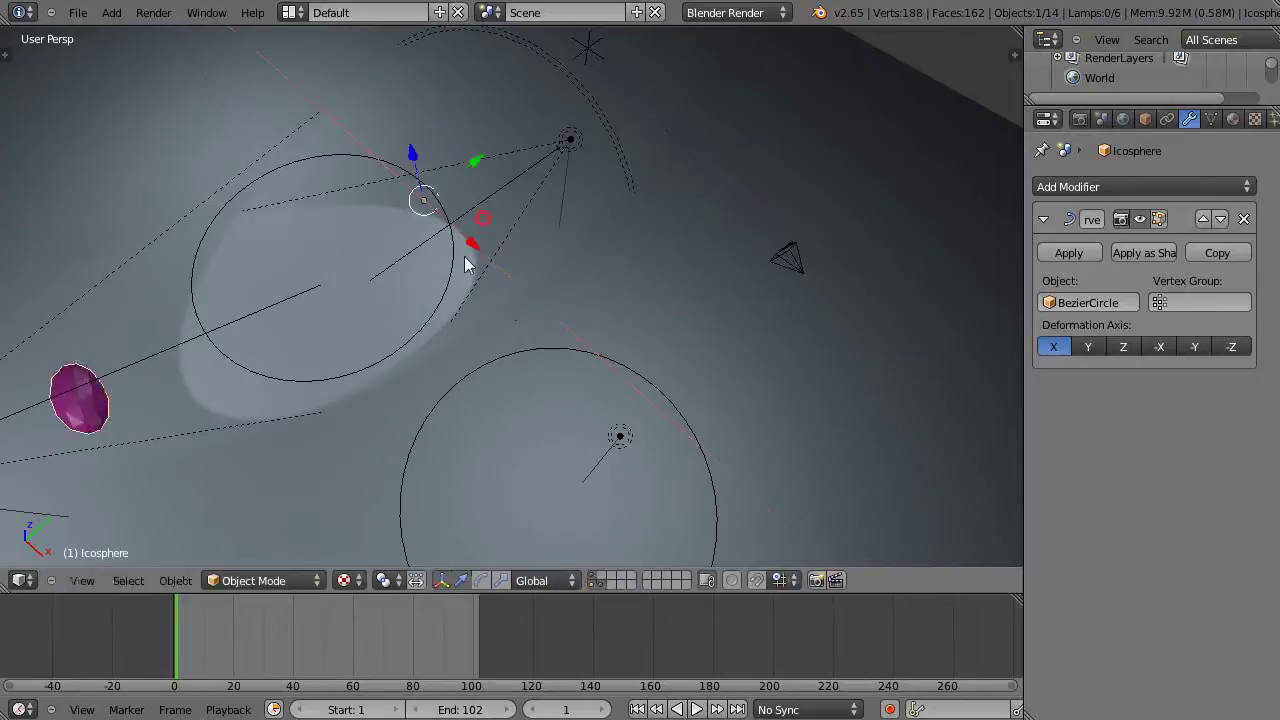
Snap the 3D cursor to the magenta sphere's circle and snap the magenta sphere to the cursor
middle_click_drag(466, 257, 371, 327)
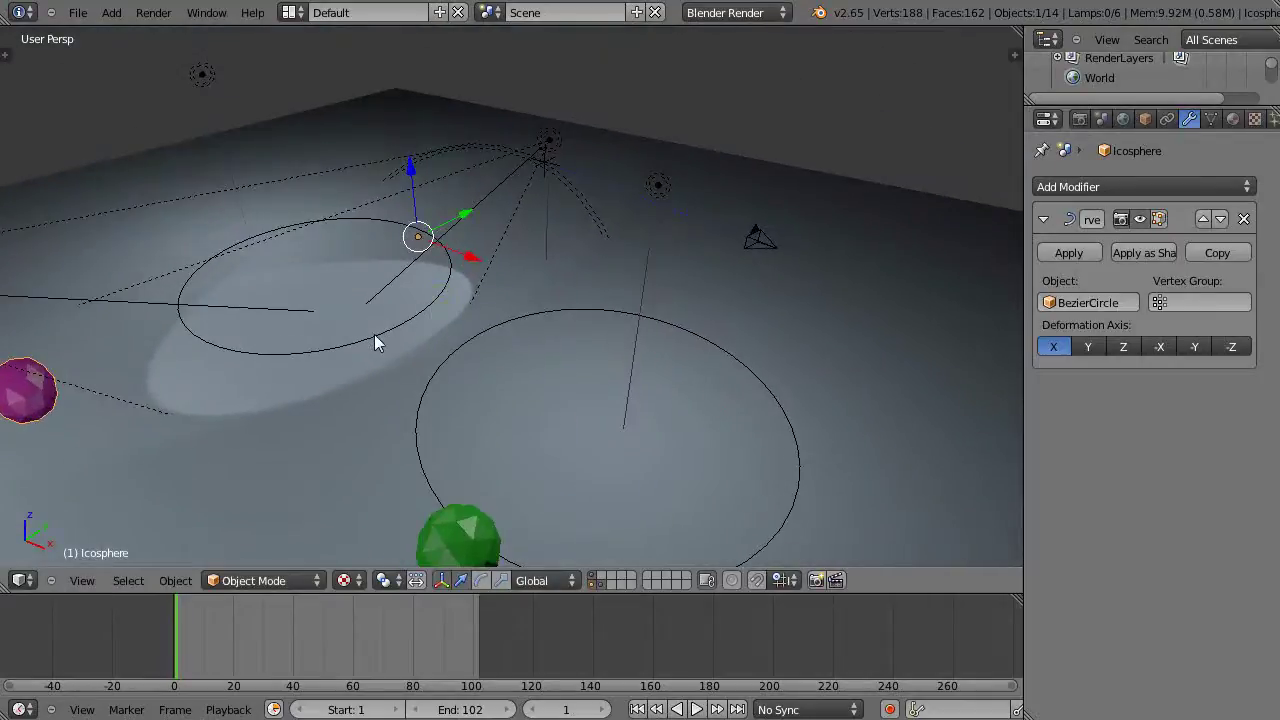
right_click(373, 334)
key("shift+s")
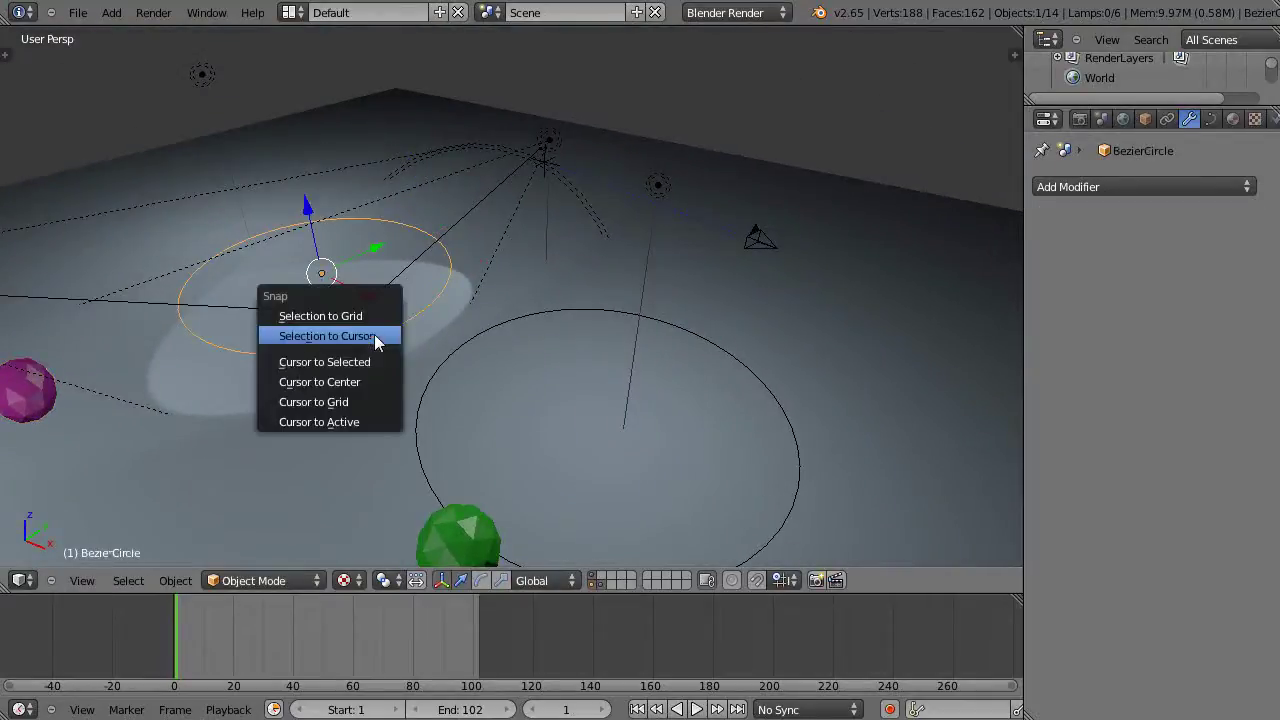
left_click(346, 364)
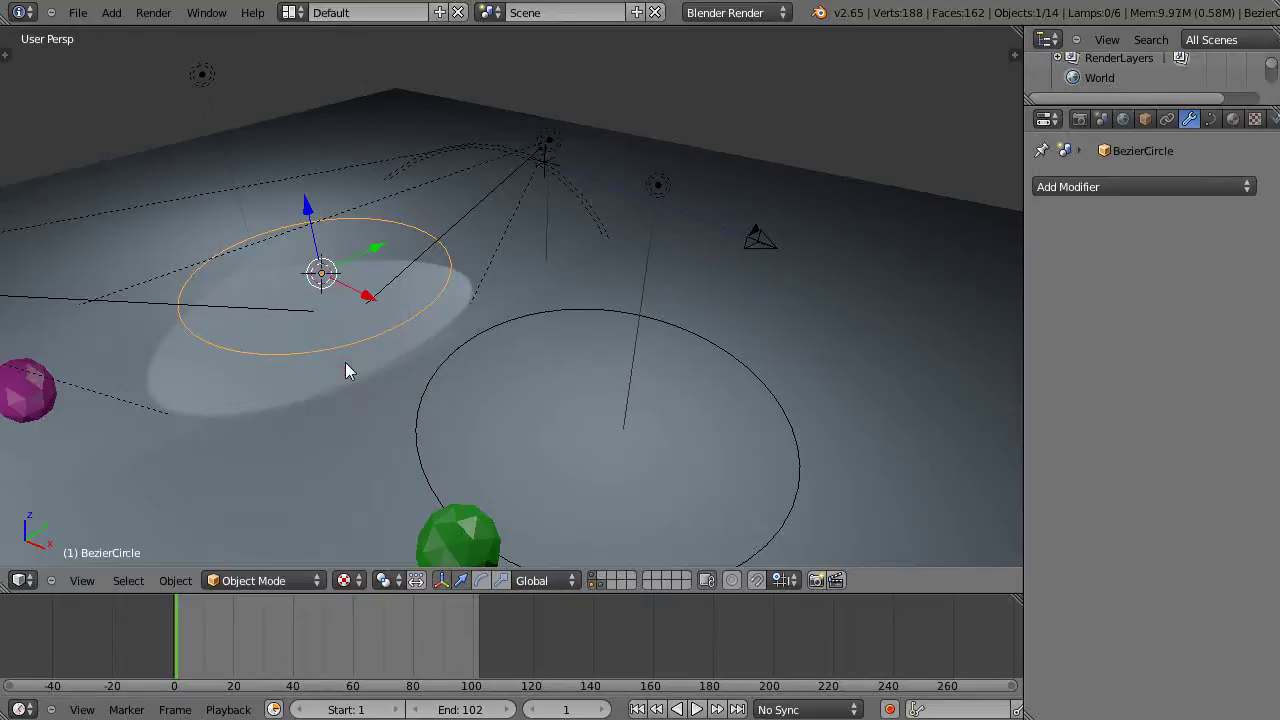
right_click(24, 402)
key("shift+s")
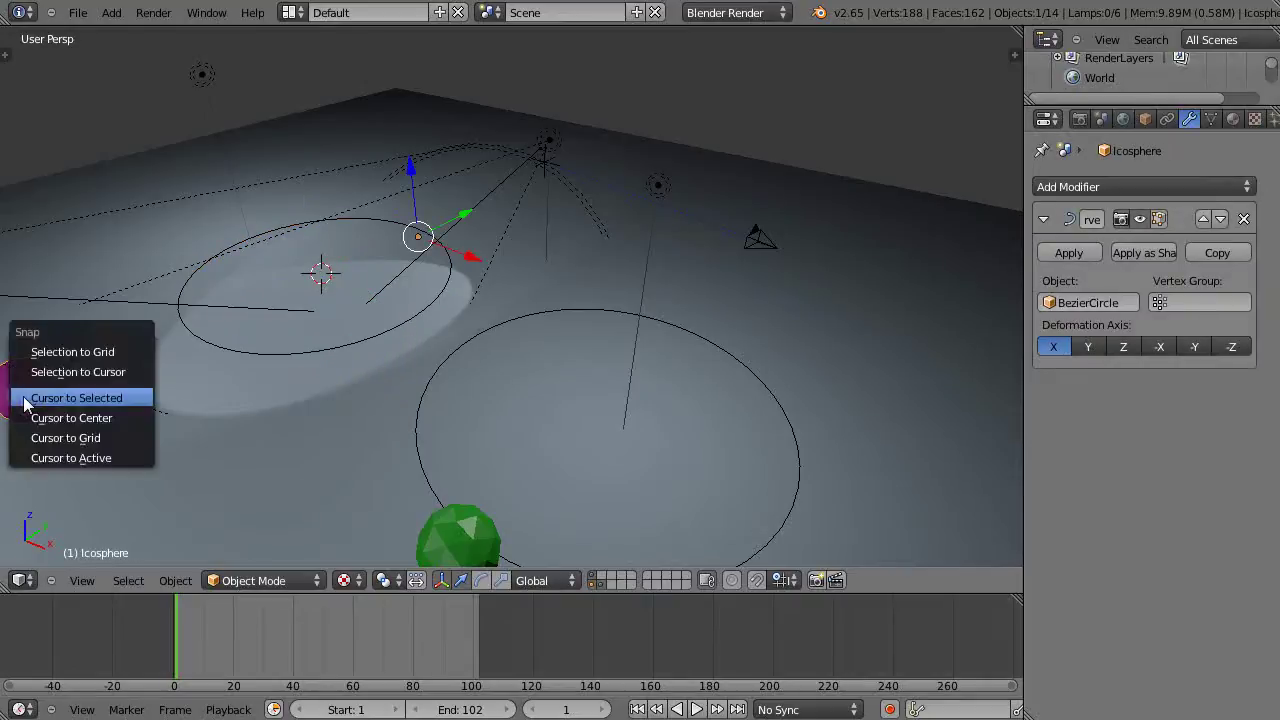
left_click(62, 372)
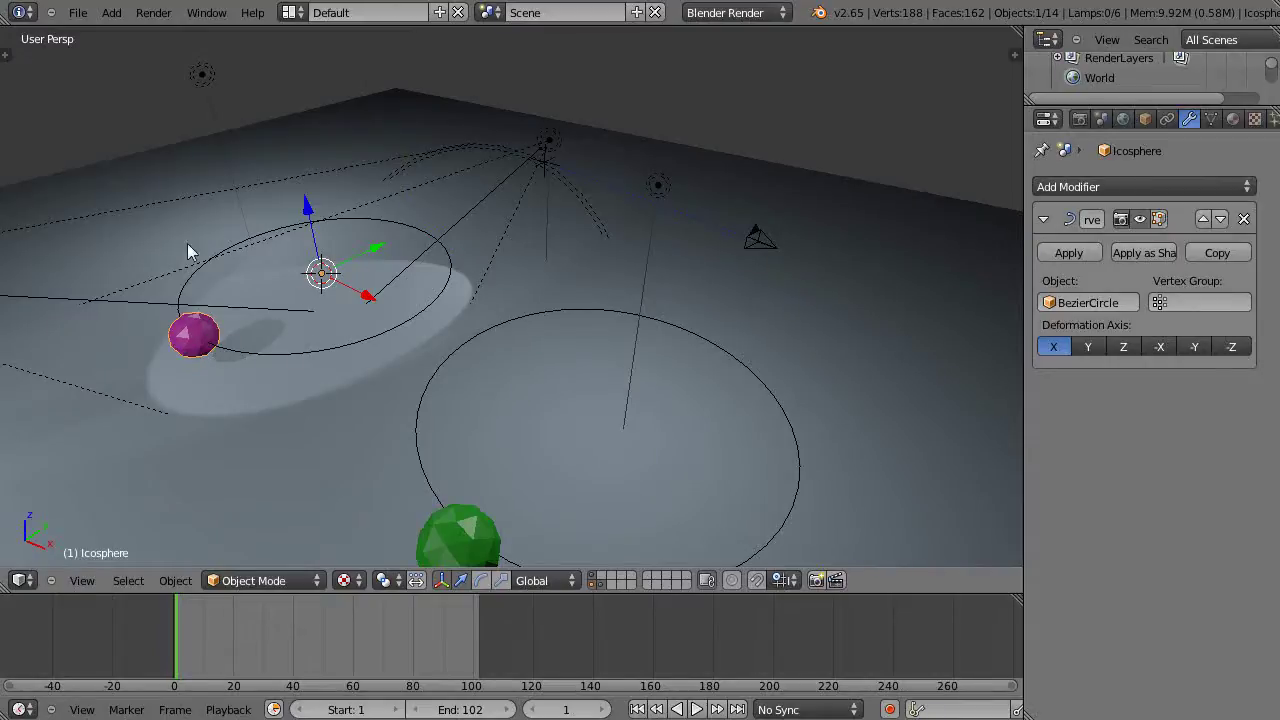
Clear the green sphere's parent and play the animation briefly to check its motion
middle_click_drag(367, 412, 377, 393)
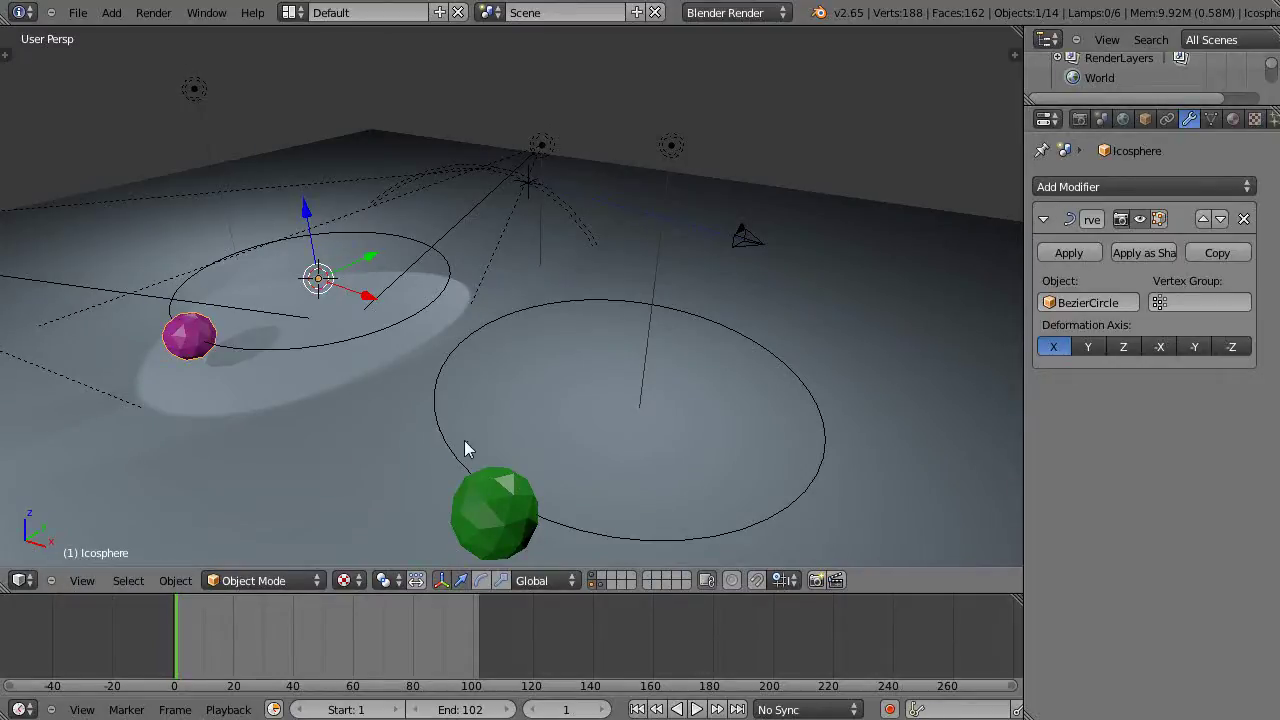
middle_click_drag(464, 440, 473, 434)
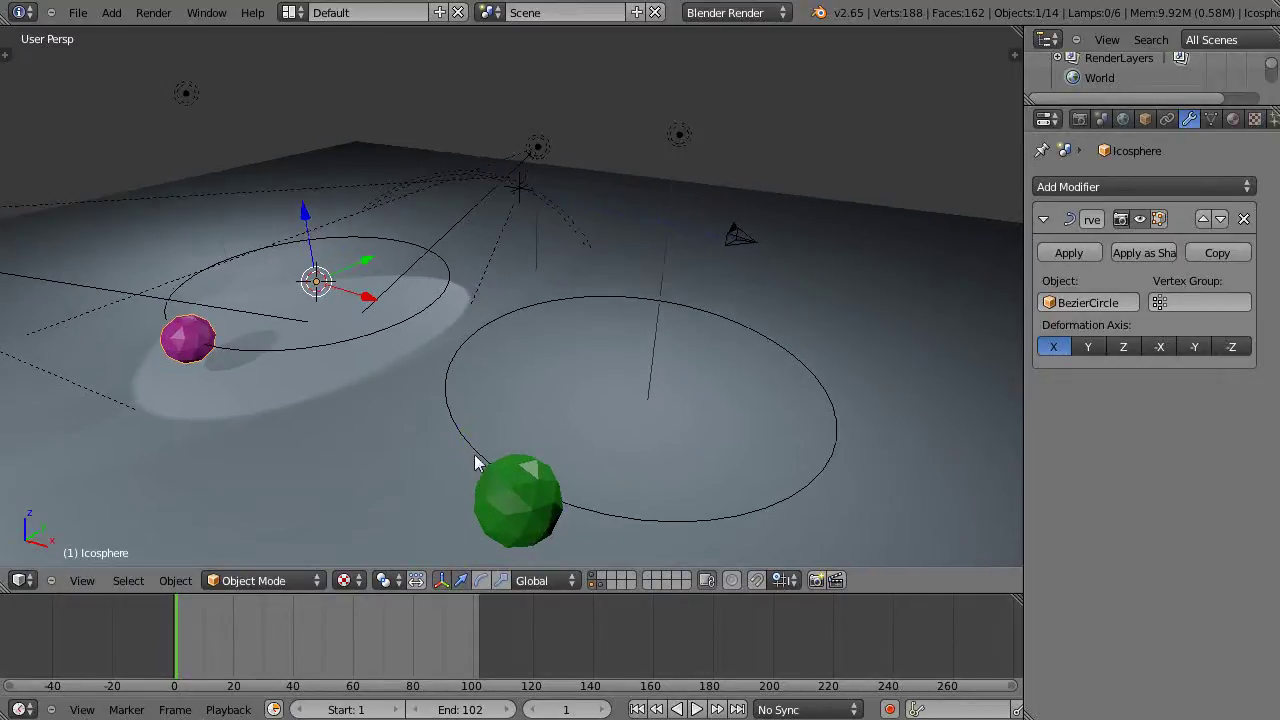
right_click(514, 484)
key("alt+p")
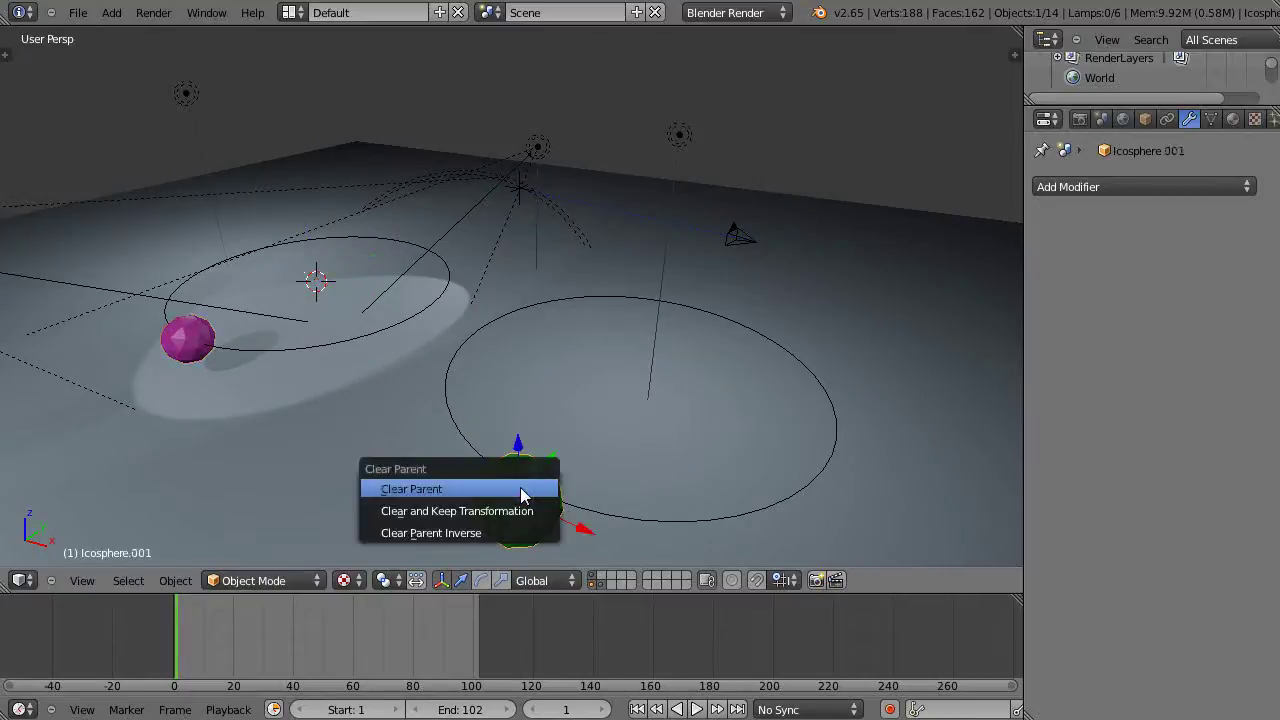
left_click(469, 488)
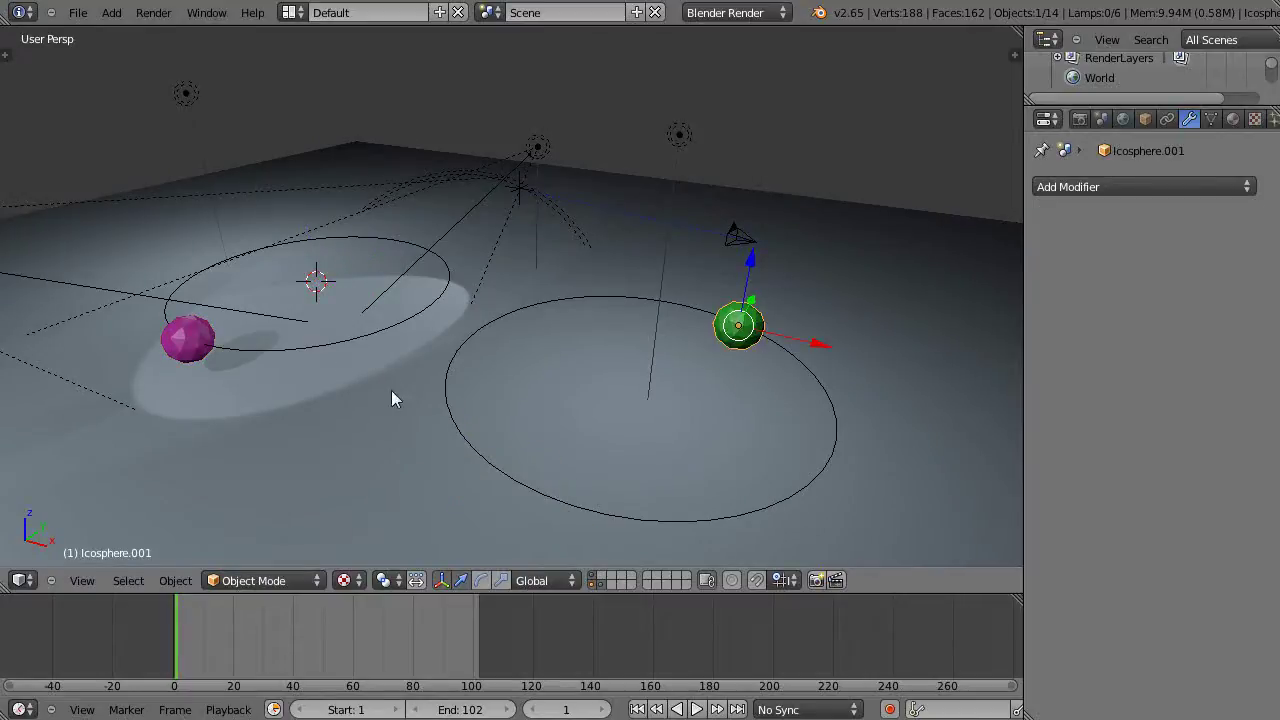
key("alt+a")
key("Escape")
key("shift+a")
mouse_move(818, 398)
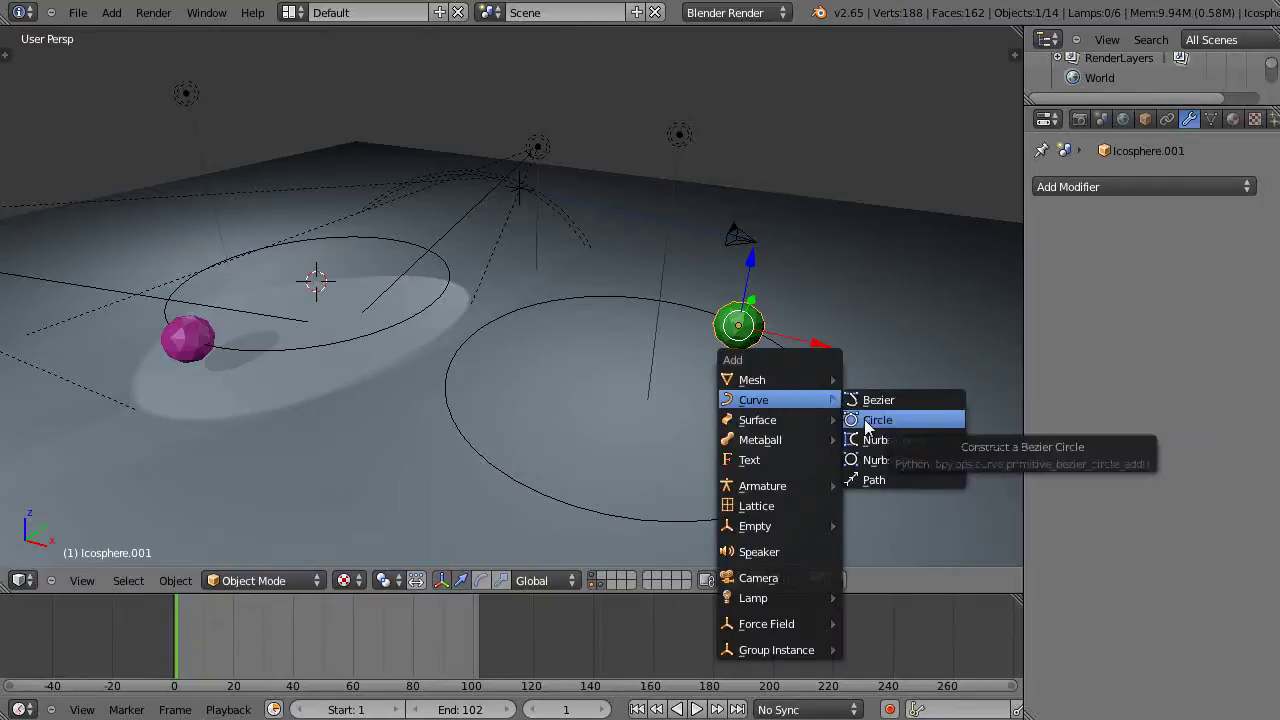
key("Escape")
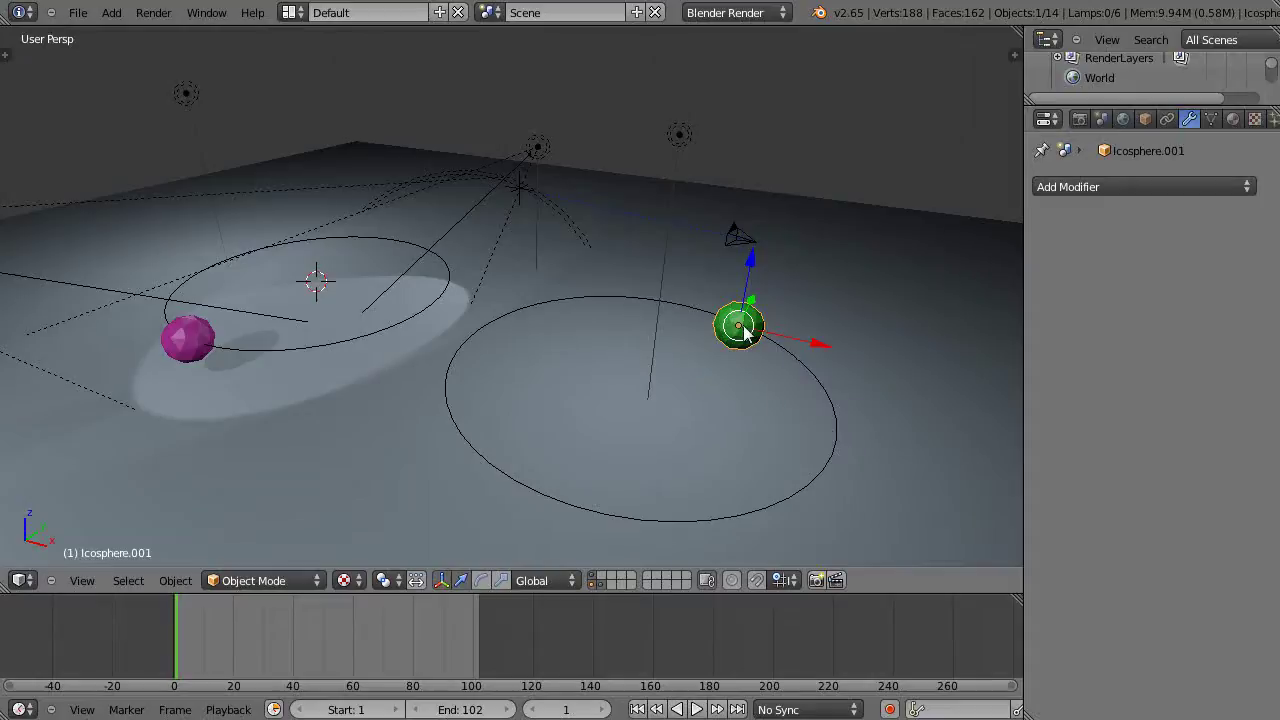
Parent the green sphere to the circle beneath it, BezierCircle.001, using the Follow Path option
right_click(838, 444, "shift")
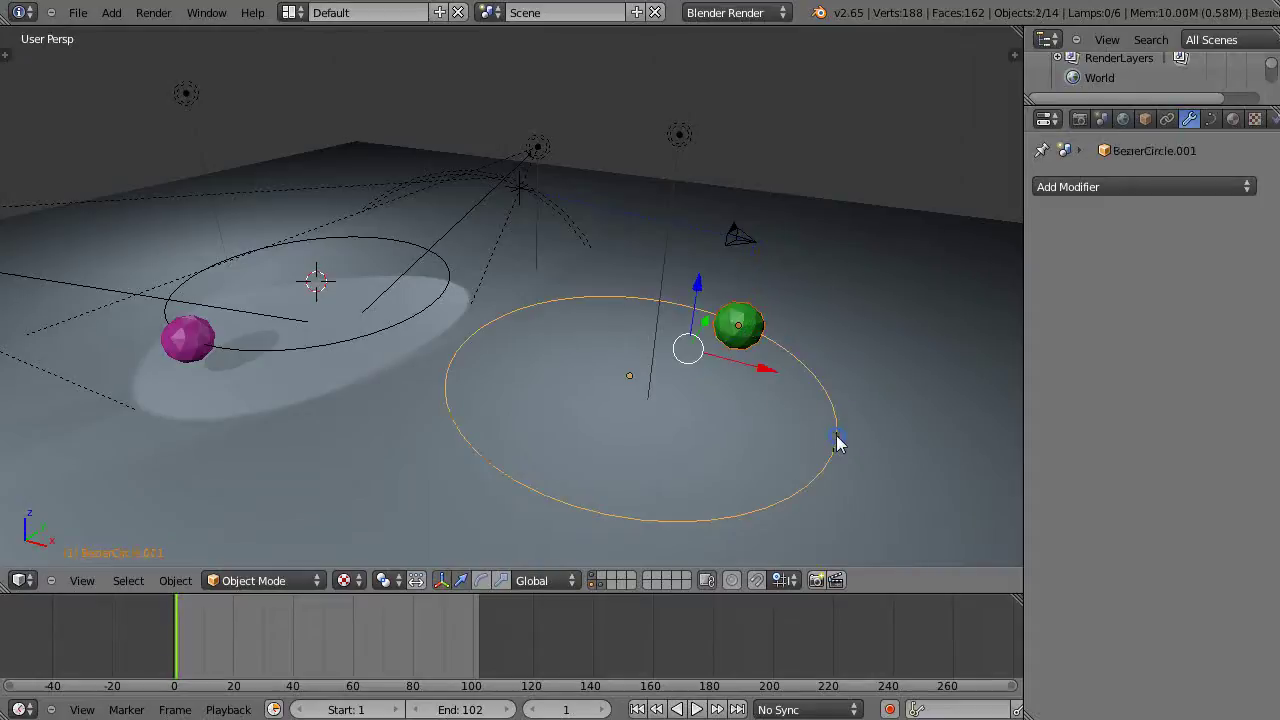
key("ctrl+p")
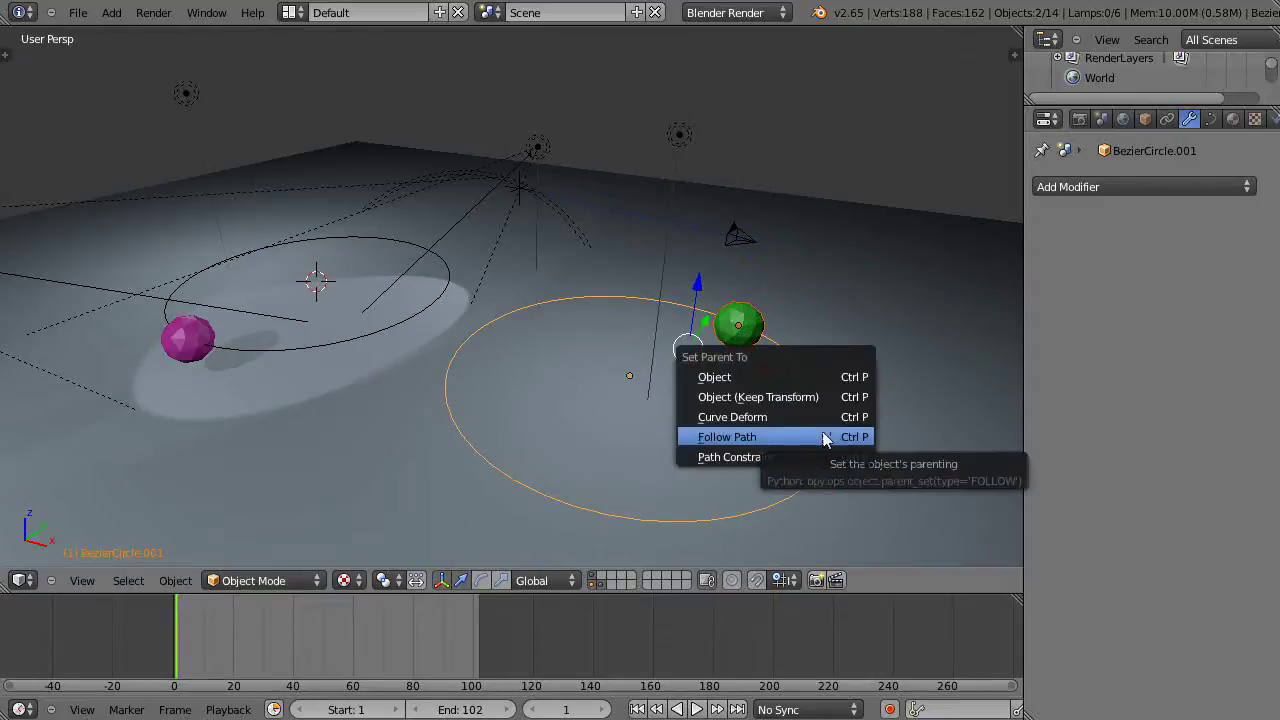
left_click(728, 437)
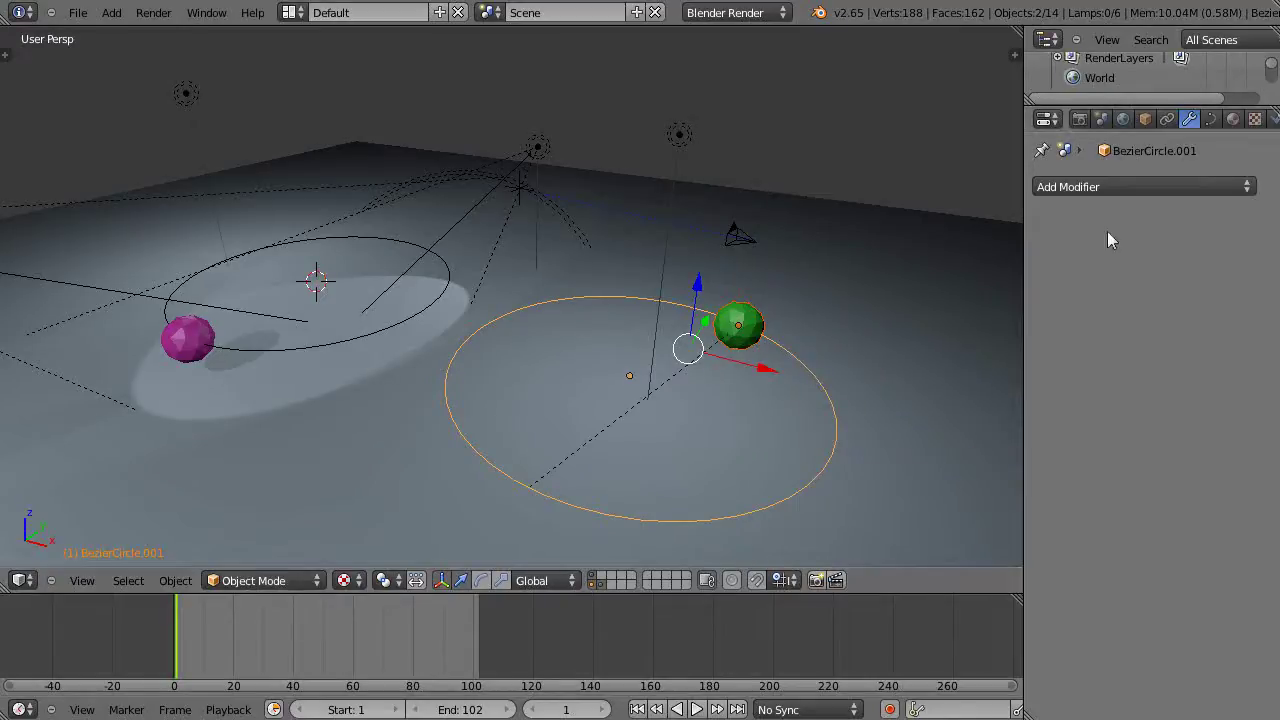
Set the path animation length of BezierCircle.001 to 200 frames and select only the green sphere
left_click(1211, 119)
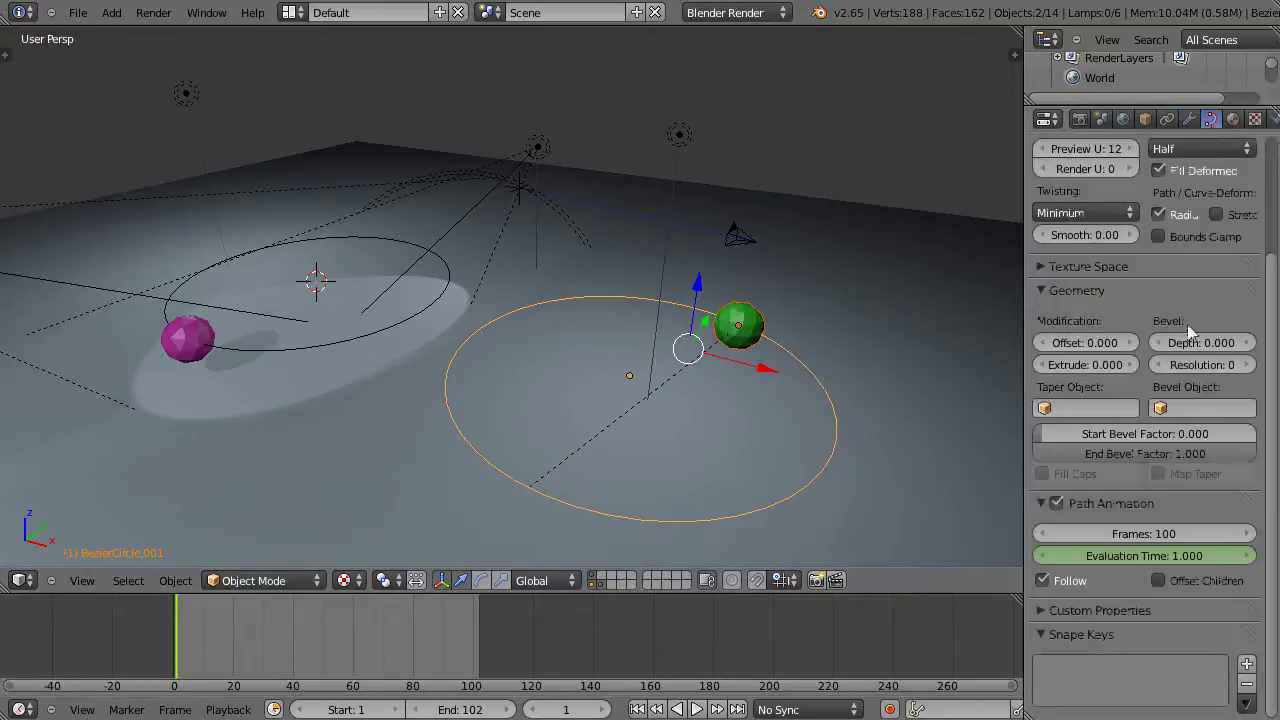
left_click(1167, 537)
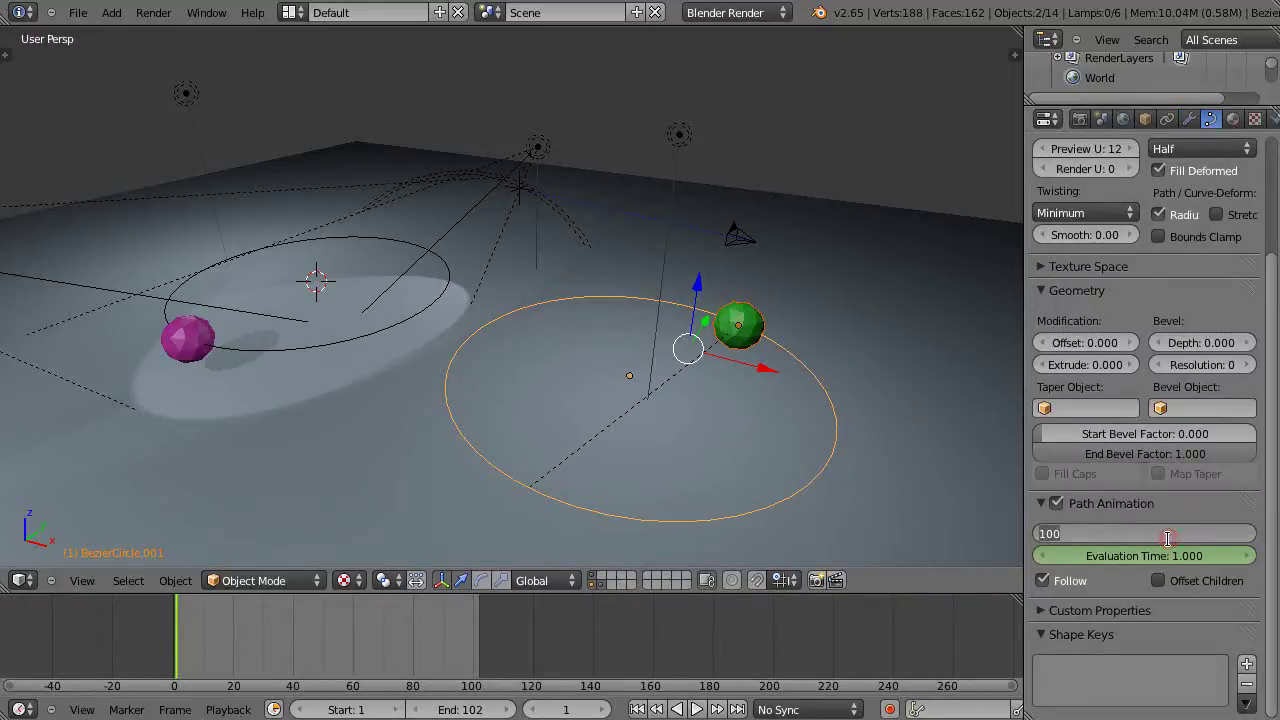
type("200")
key("Return")
right_click(735, 323)
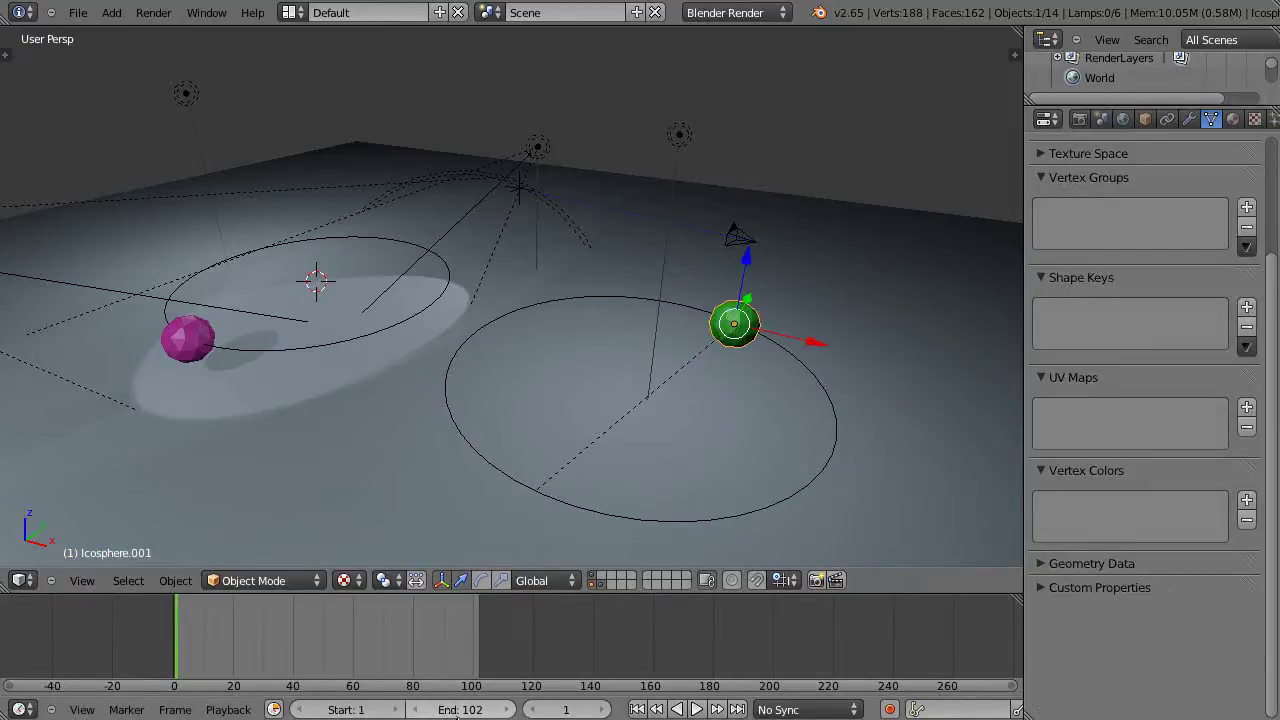
Set the timeline's end frame to 198 and play the animation to check the green sphere's full lap
left_click_drag(456, 712, 520, 709)
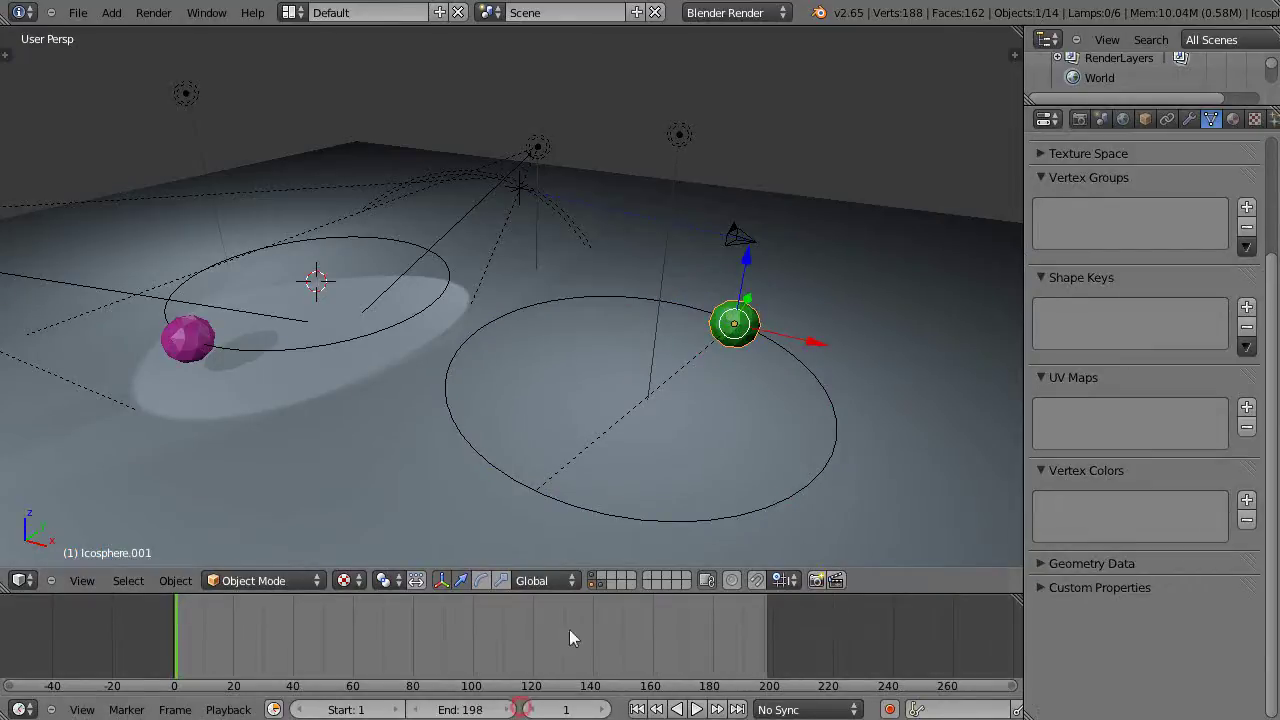
key("alt+a")
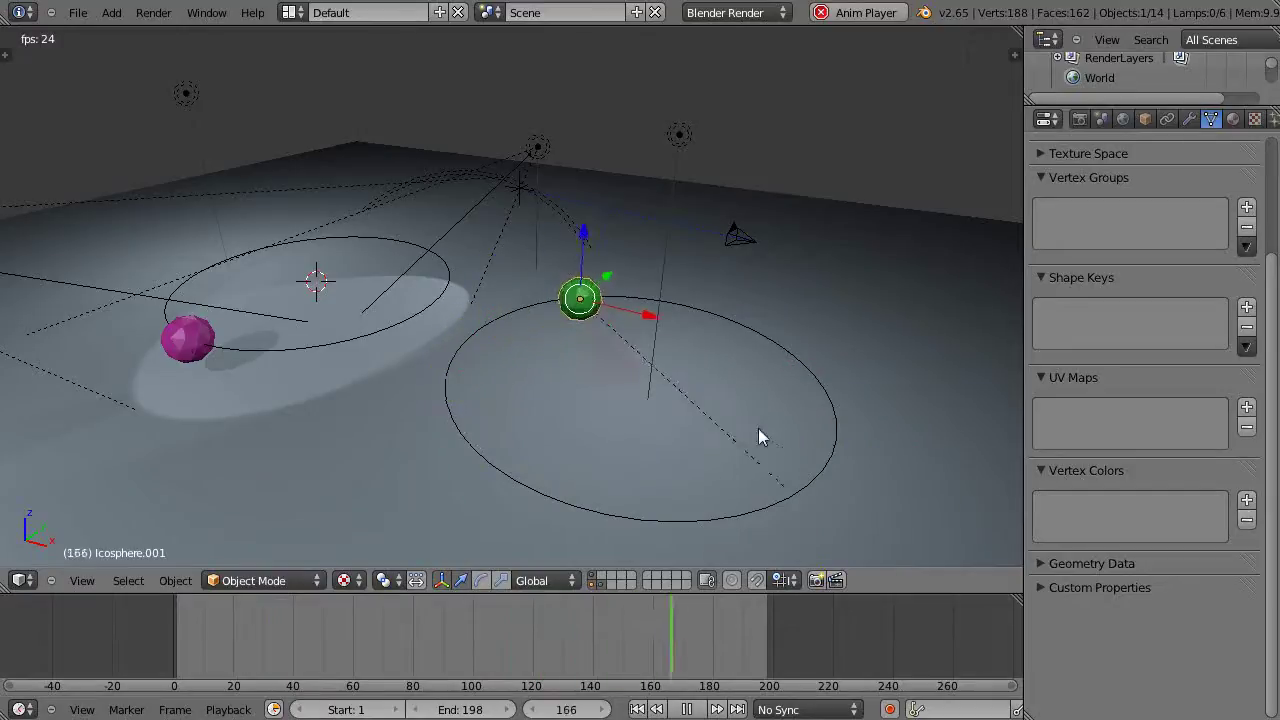
key("Escape")
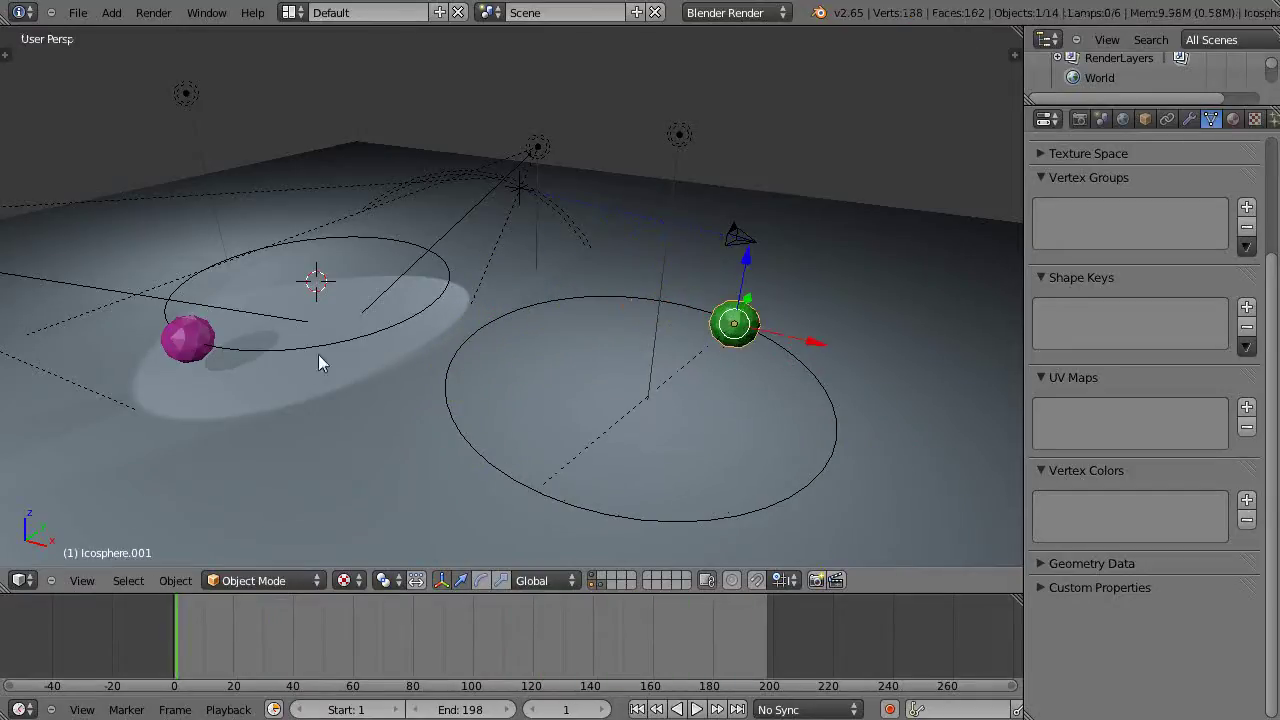
Select the magenta sphere, show its Curve modifier and move the sphere along the X axis to test its travel
right_click(204, 350)
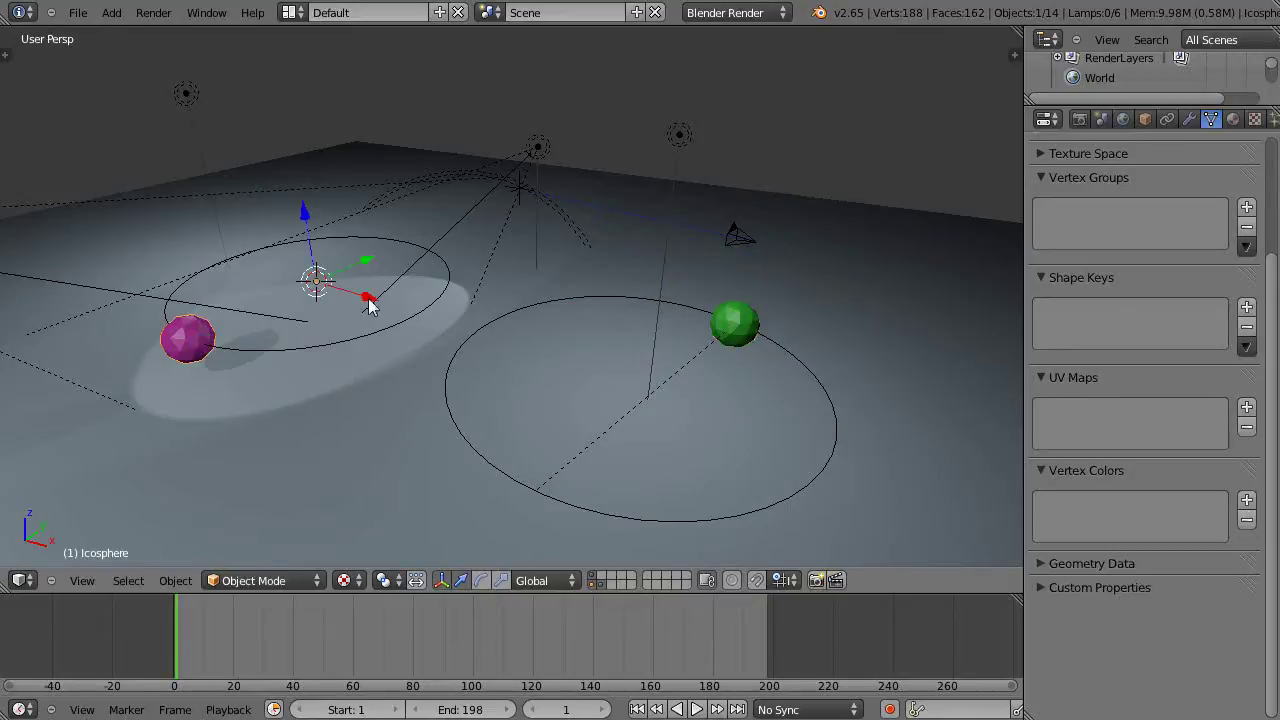
right_click(182, 340)
right_click(183, 342)
left_click(1189, 119)
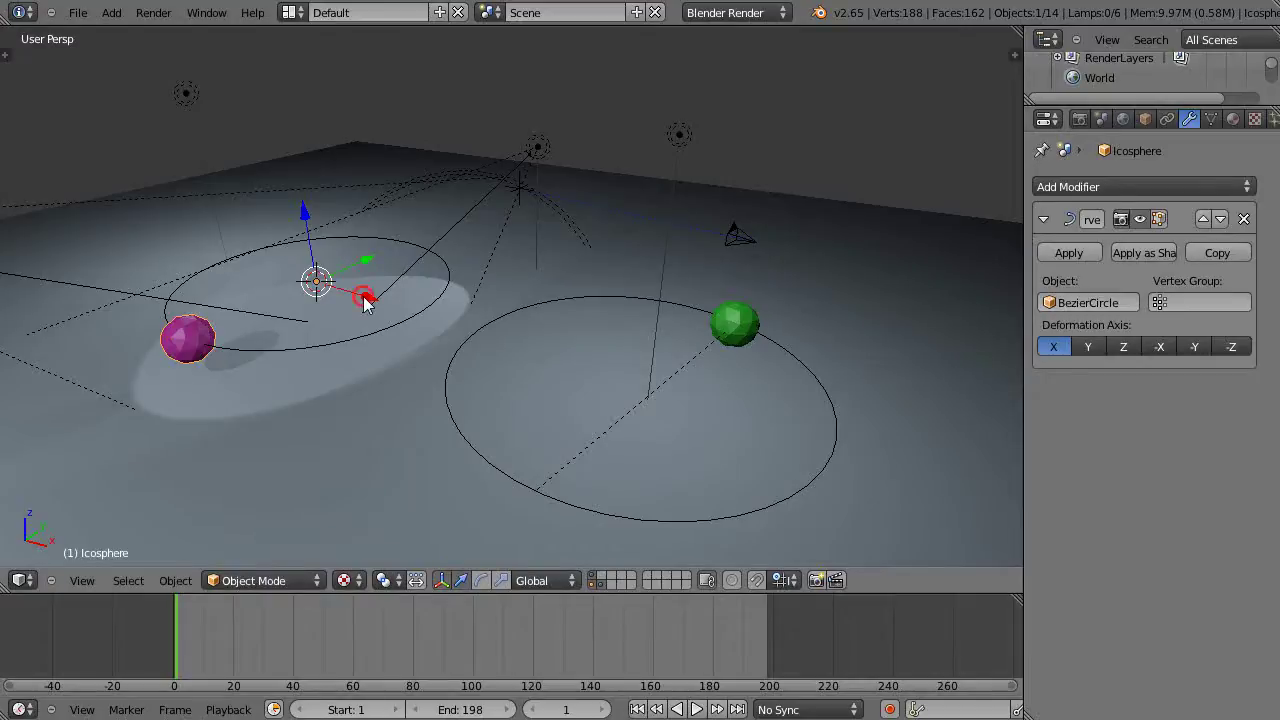
left_click_drag(364, 298, 495, 356)
Try deformation axes Y and Z in the Curve modifier, moving the magenta sphere along the matching axis each time
left_click(1089, 347)
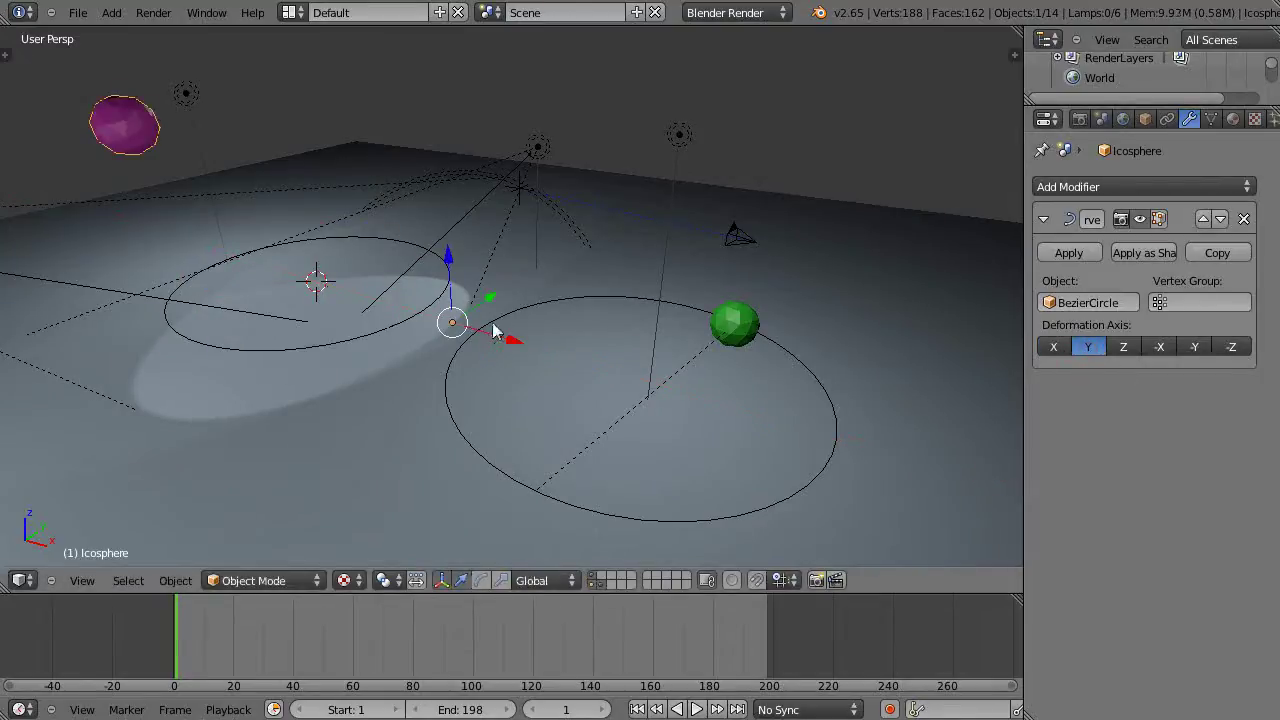
left_click_drag(490, 298, 566, 286)
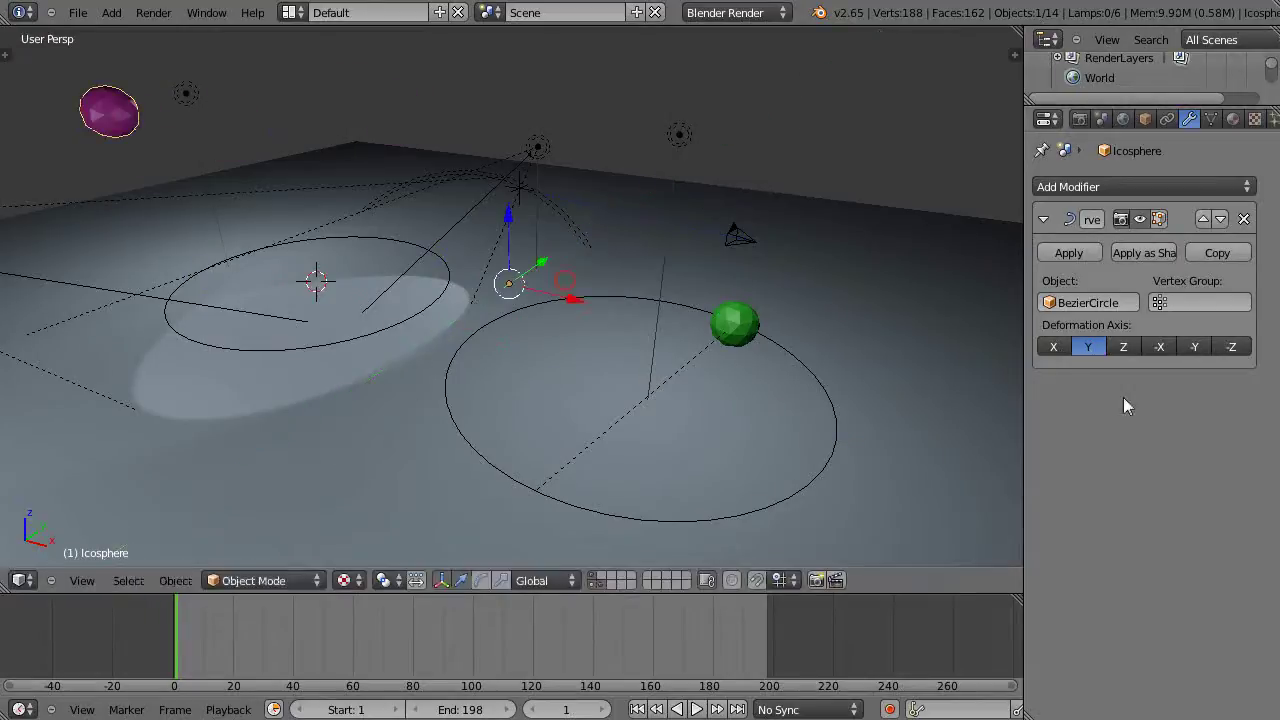
left_click(1125, 347)
scroll(599, 257, "down", 4)
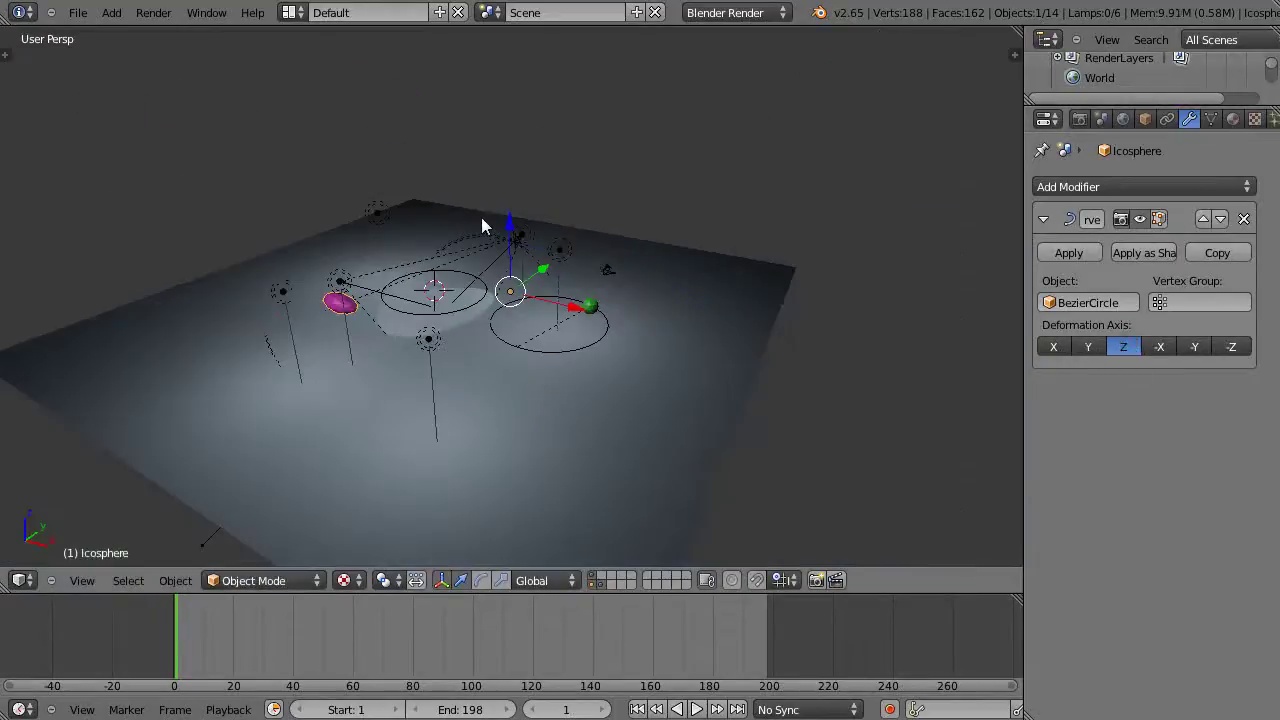
left_click_drag(511, 225, 595, 342)
Set the Curve modifier's deformation axis to X and move the magenta sphere back along X and upward along Z
left_click(1052, 346)
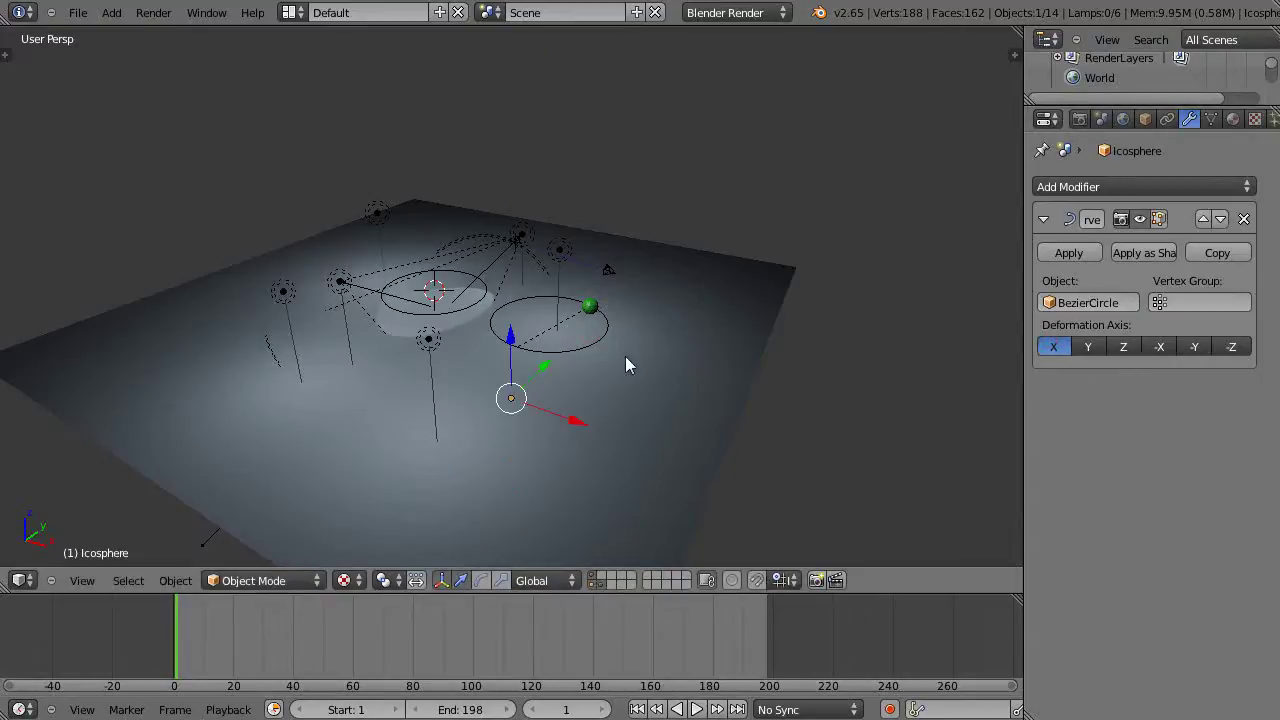
left_click_drag(588, 412, 403, 357)
left_click_drag(378, 287, 371, 180)
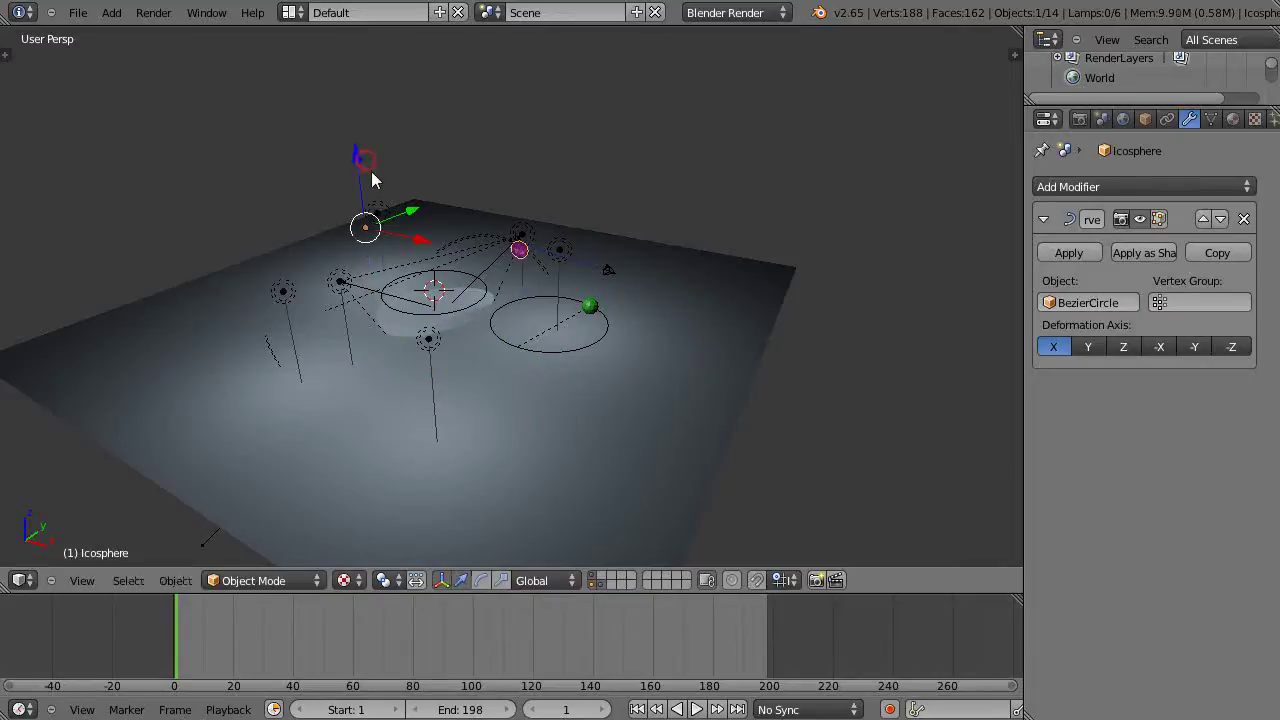
Snap the 3D cursor to BezierCircle and snap the magenta sphere to the cursor
right_click(448, 314)
scroll(454, 320, "up", 6)
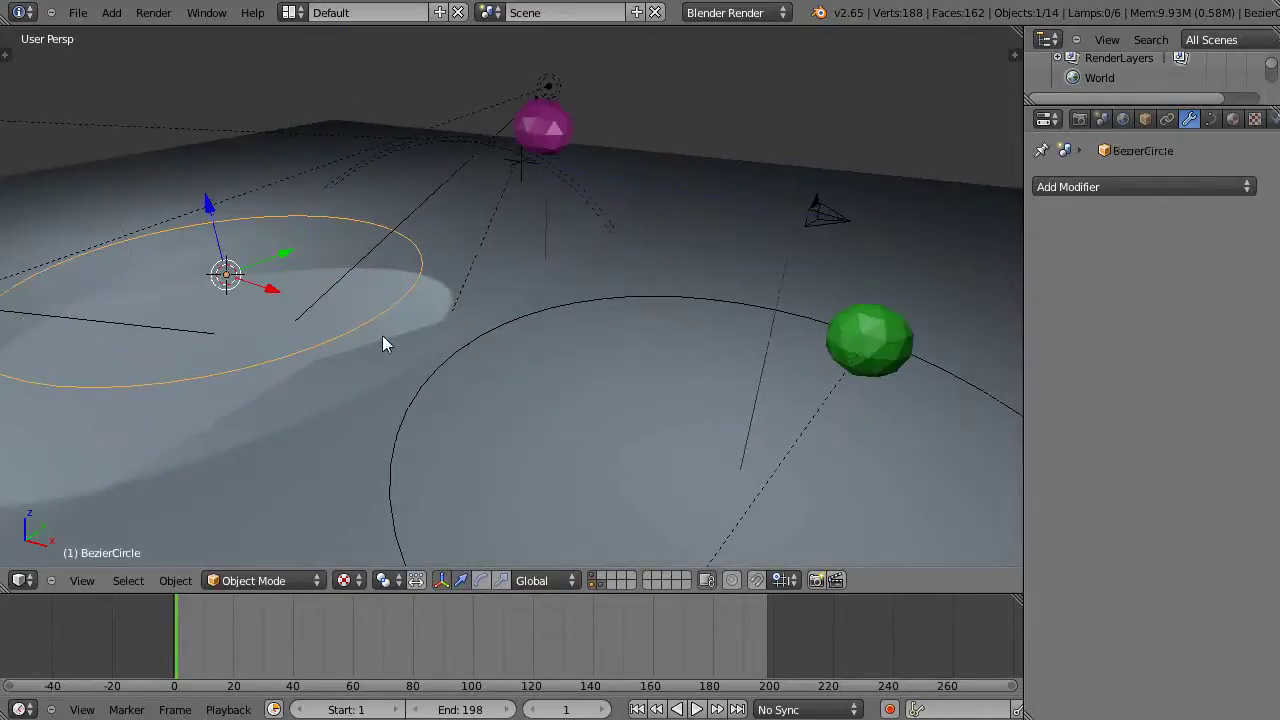
key("shift+s")
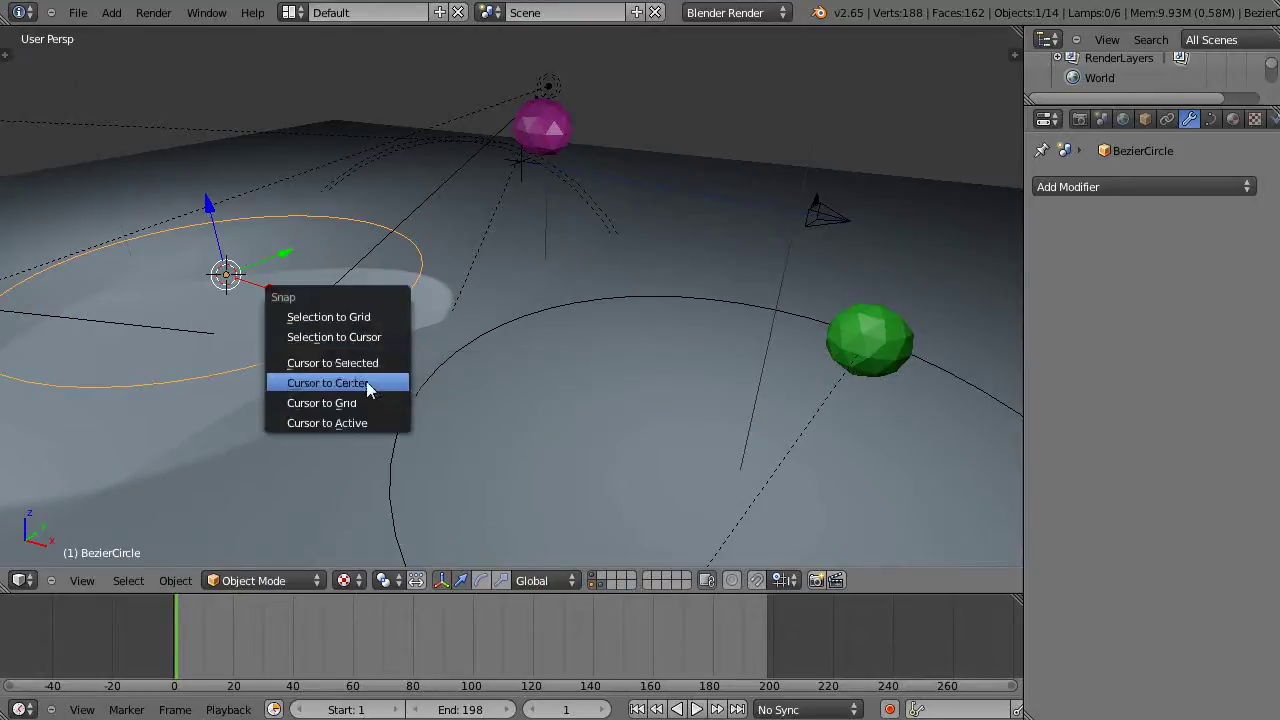
left_click(364, 366)
right_click(548, 118)
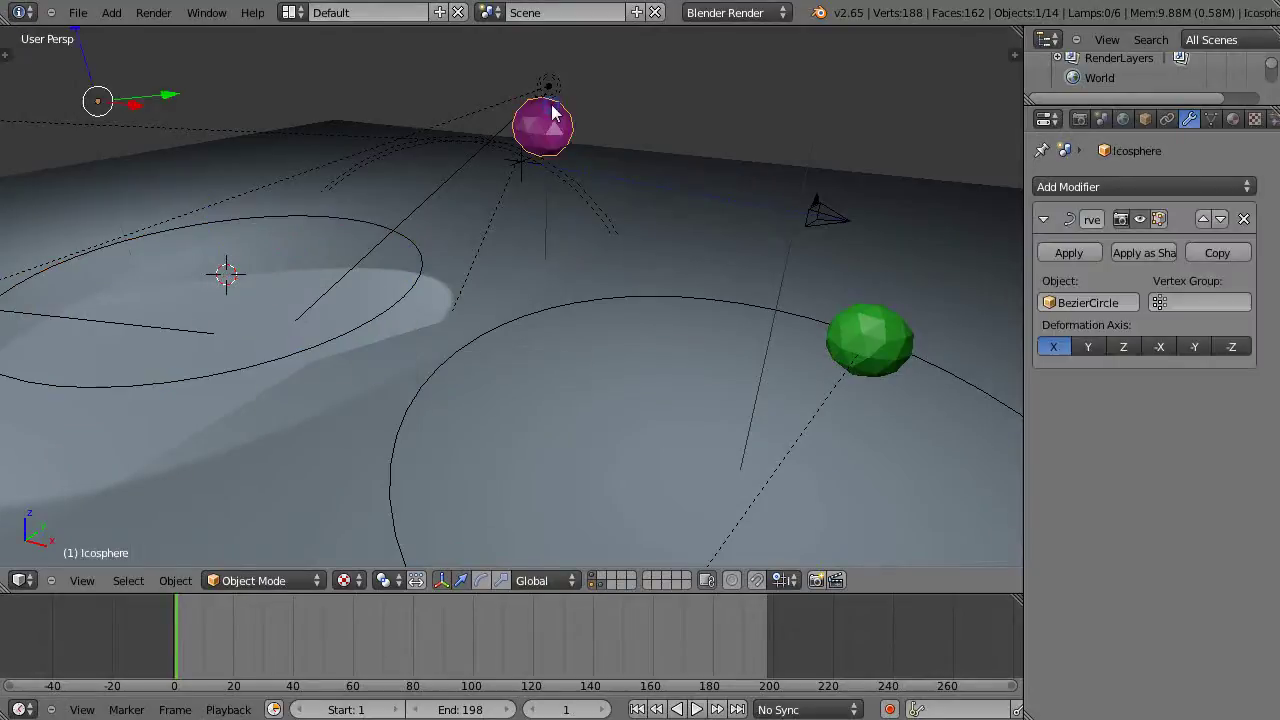
key("shift+s")
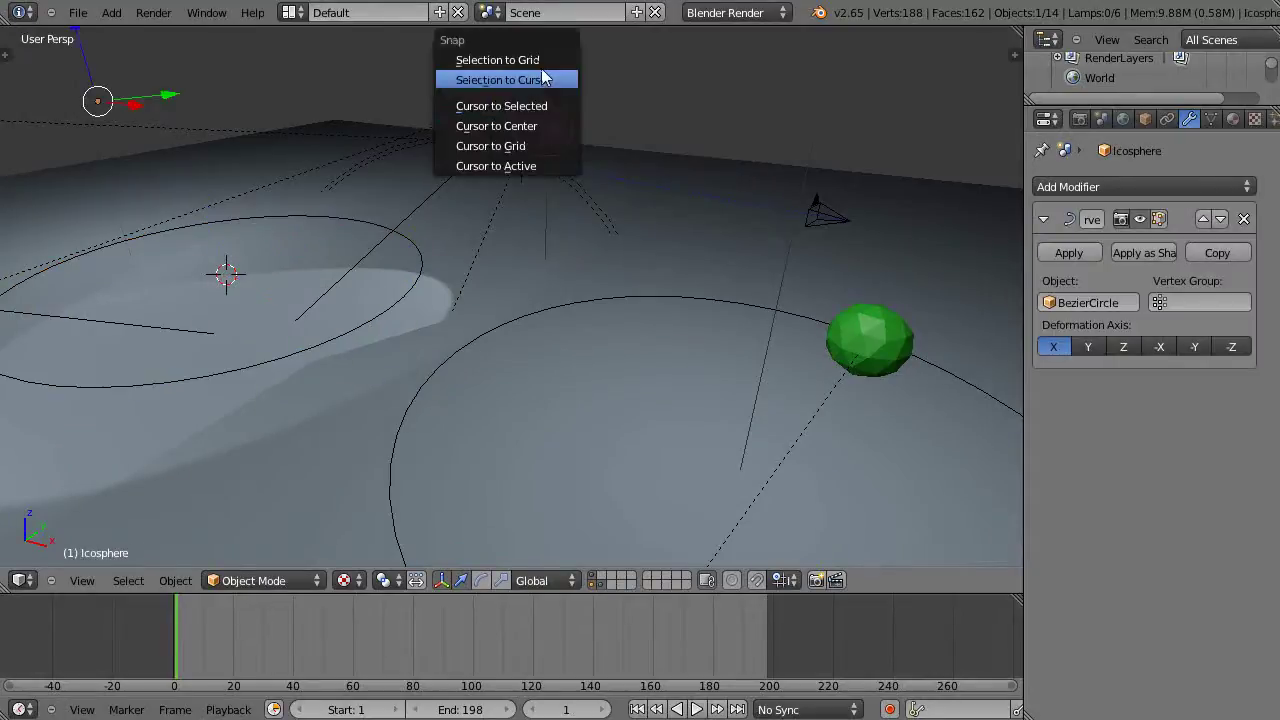
left_click(543, 78)
scroll(456, 200, "down", 3)
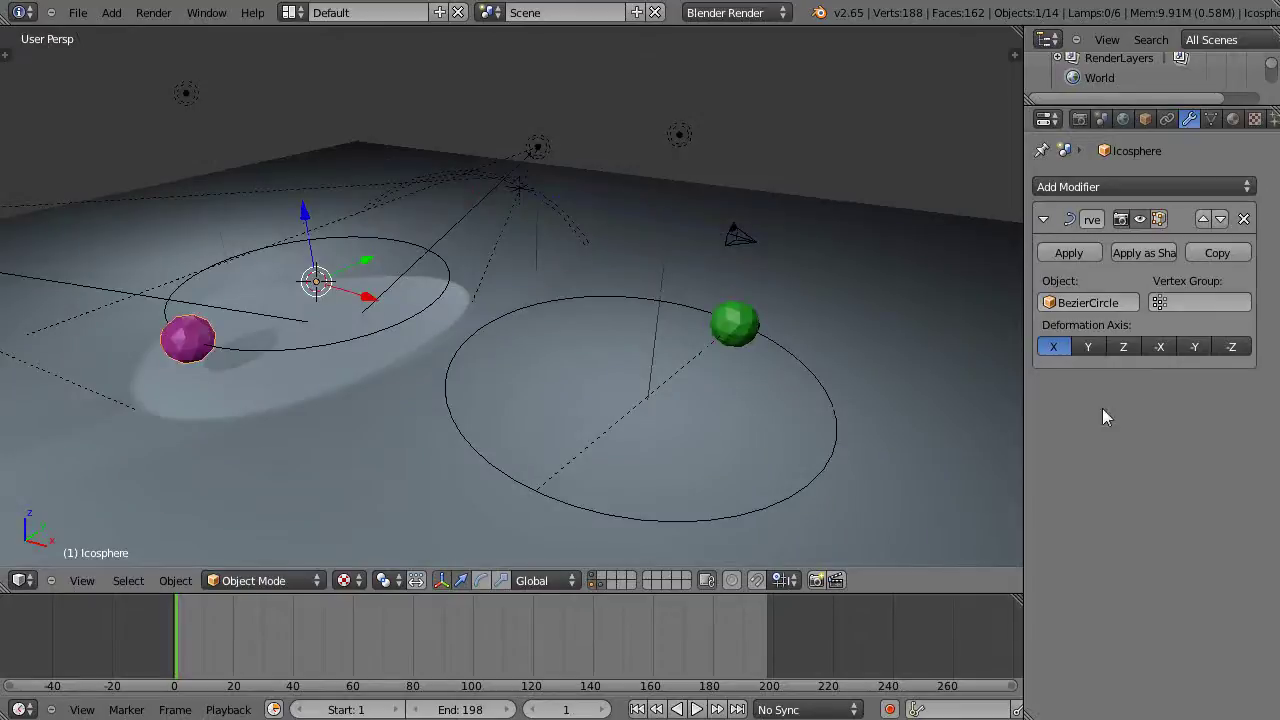
Shift the magenta sphere slightly along the X axis and insert a Location keyframe for it at frame 1
left_click_drag(365, 300, 357, 350)
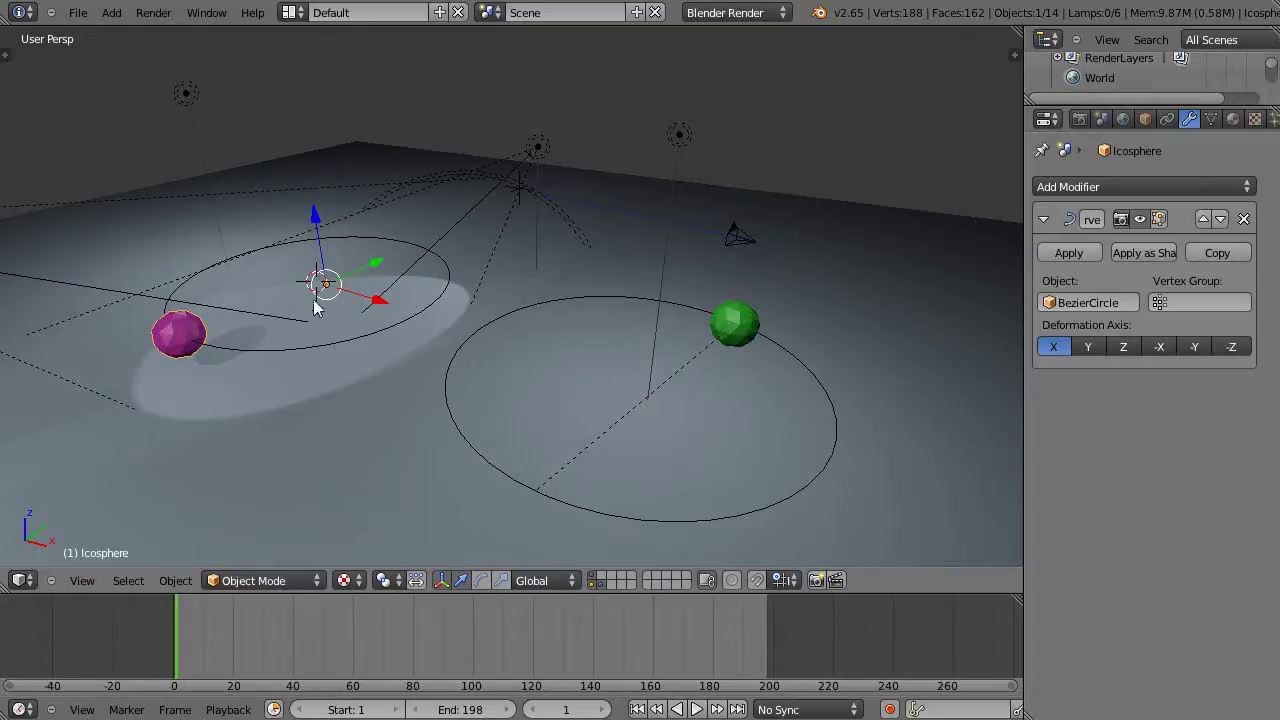
mouse_move(370, 302)
left_mouse_down()
mouse_move(603, 343)
mouse_move(357, 323)
left_mouse_up()
right_click(197, 333)
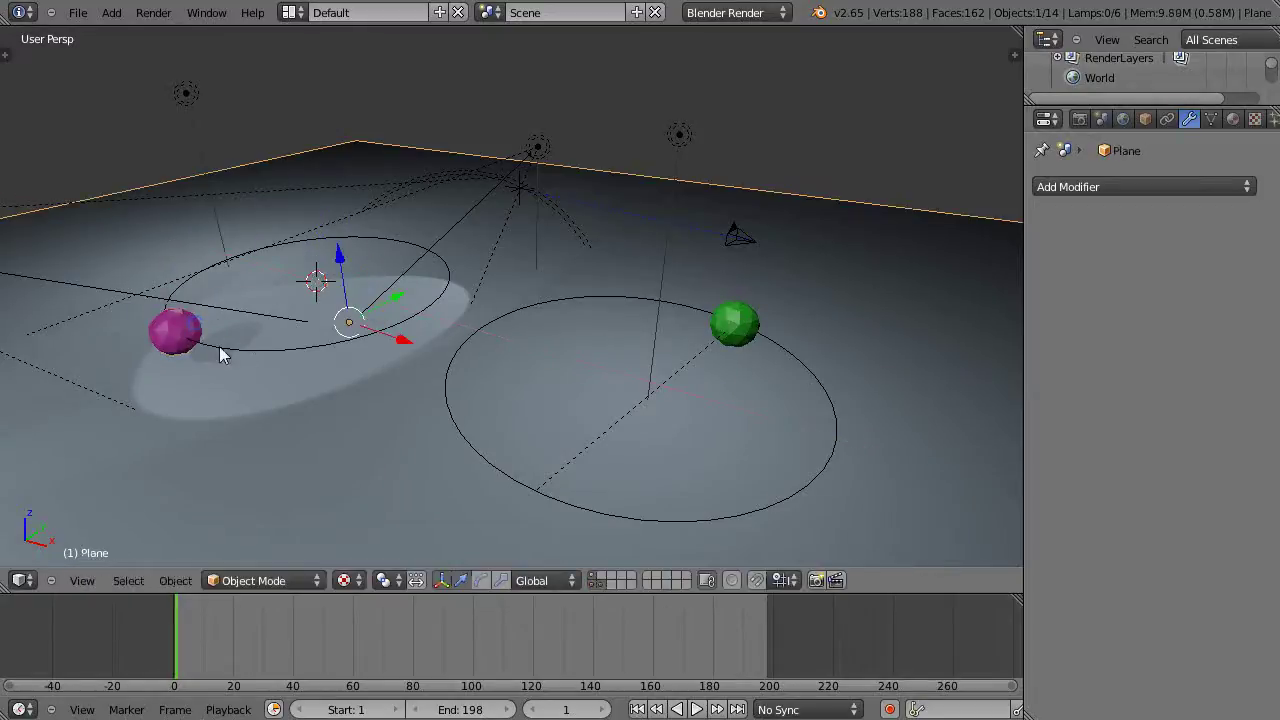
right_click(237, 348)
left_click_drag(370, 302, 398, 294)
right_click(184, 331)
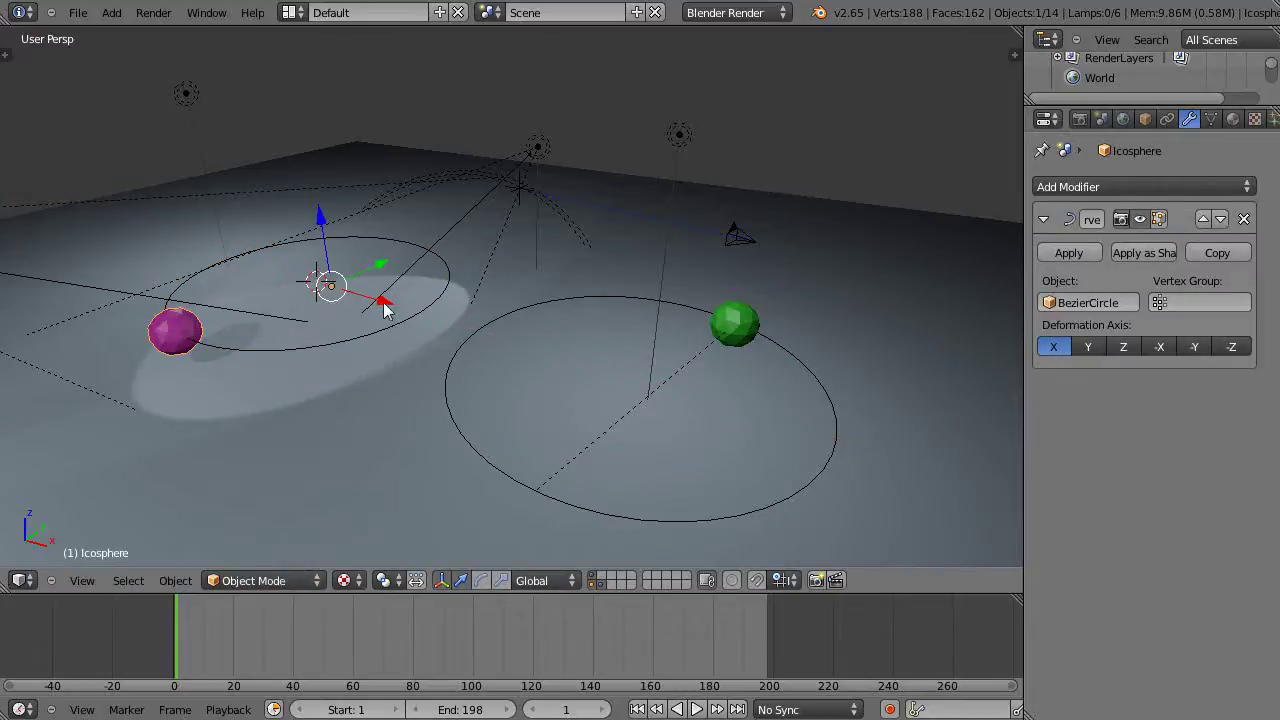
key("i")
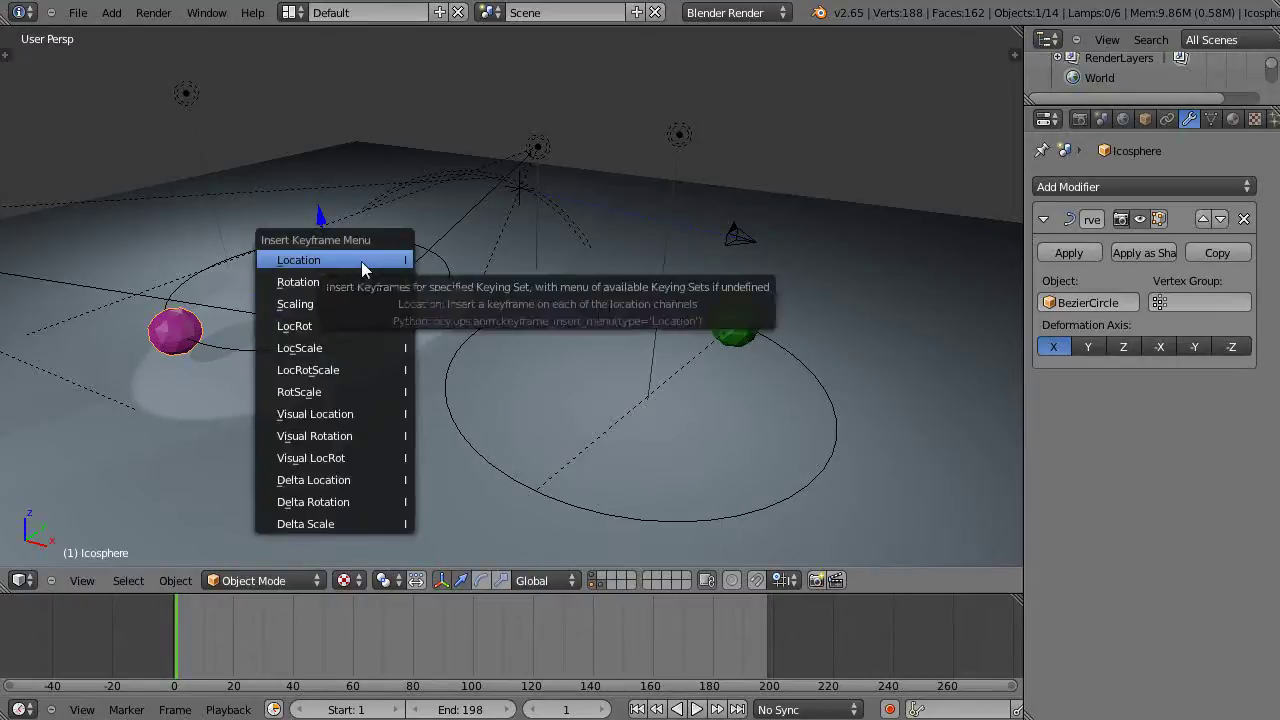
left_click(361, 261)
At frame 79, move the magenta sphere along X to the far side of its circle and insert a Location keyframe
left_click(408, 650)
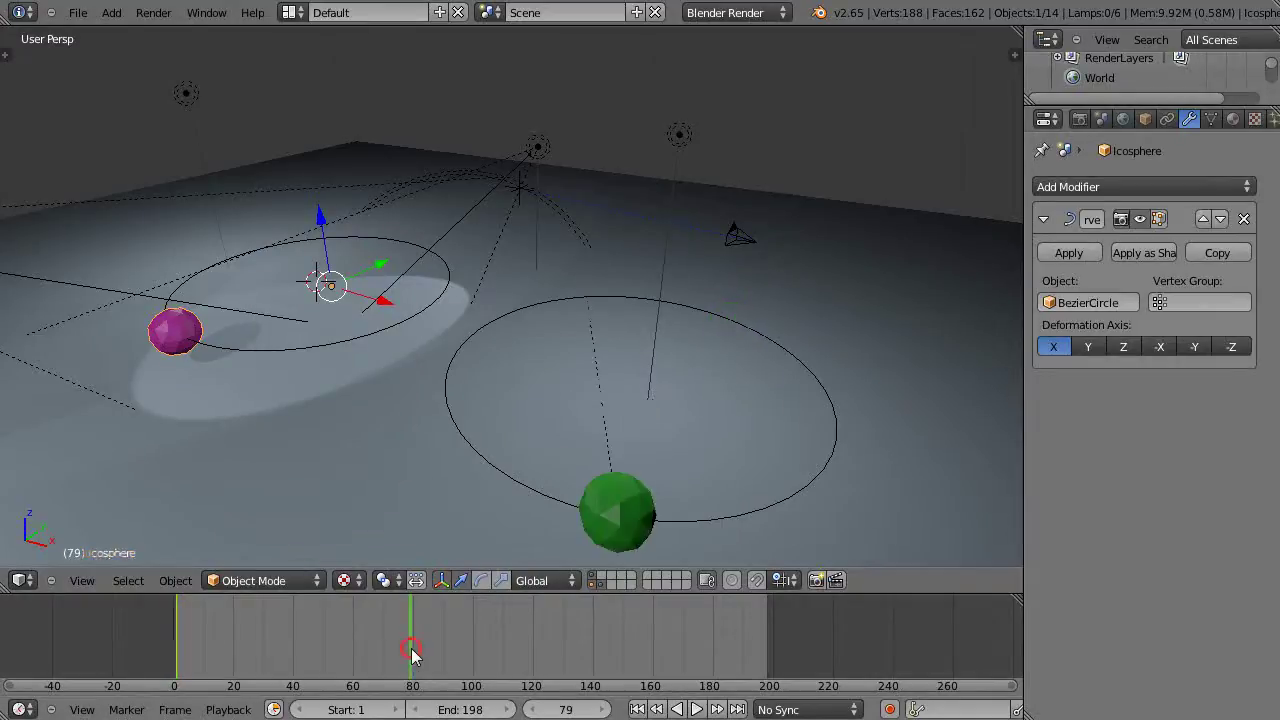
left_click_drag(390, 310, 935, 460)
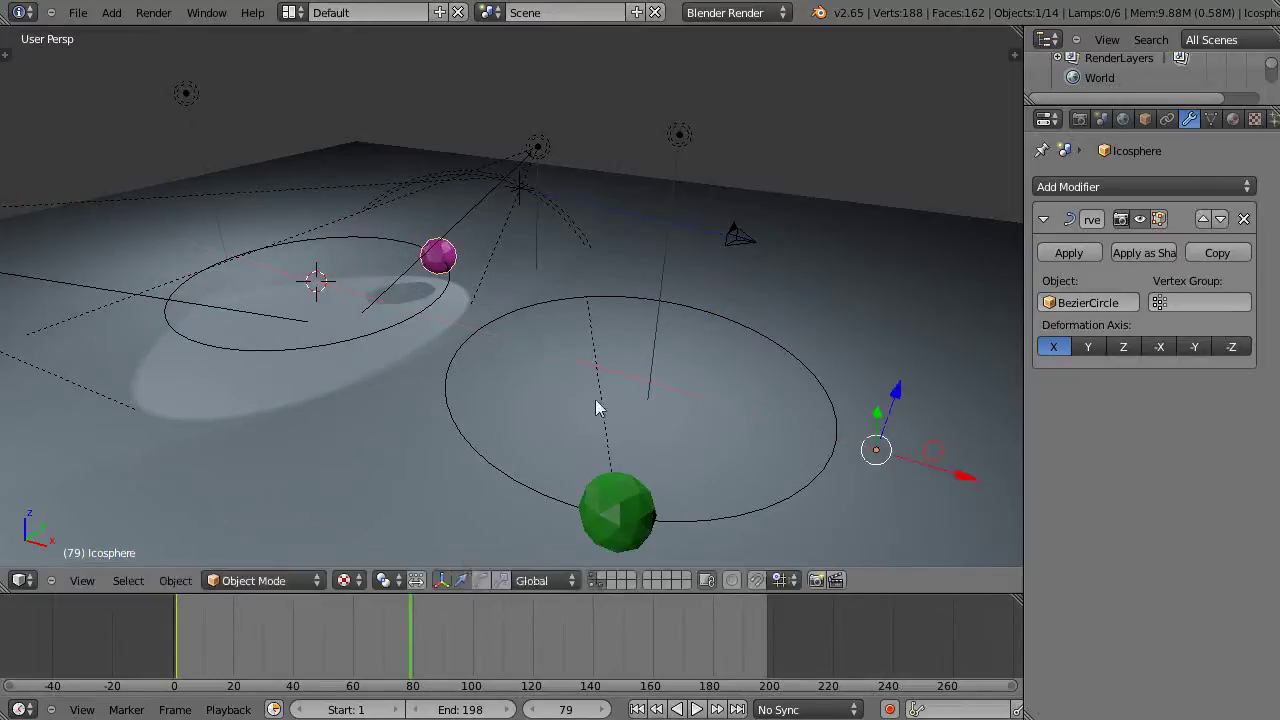
key("i")
left_click(592, 400)
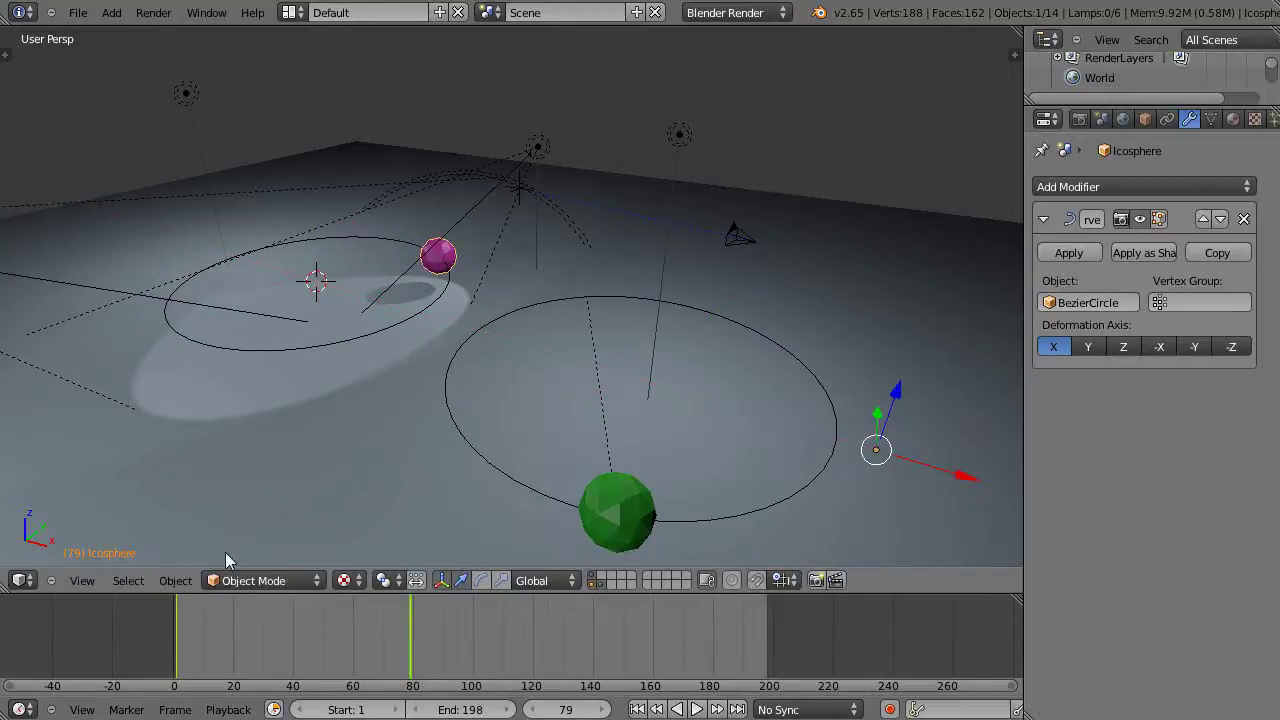
Play the animation from the start and examine both spheres' motion along their circles from different angles
left_click(178, 614)
key("alt+a")
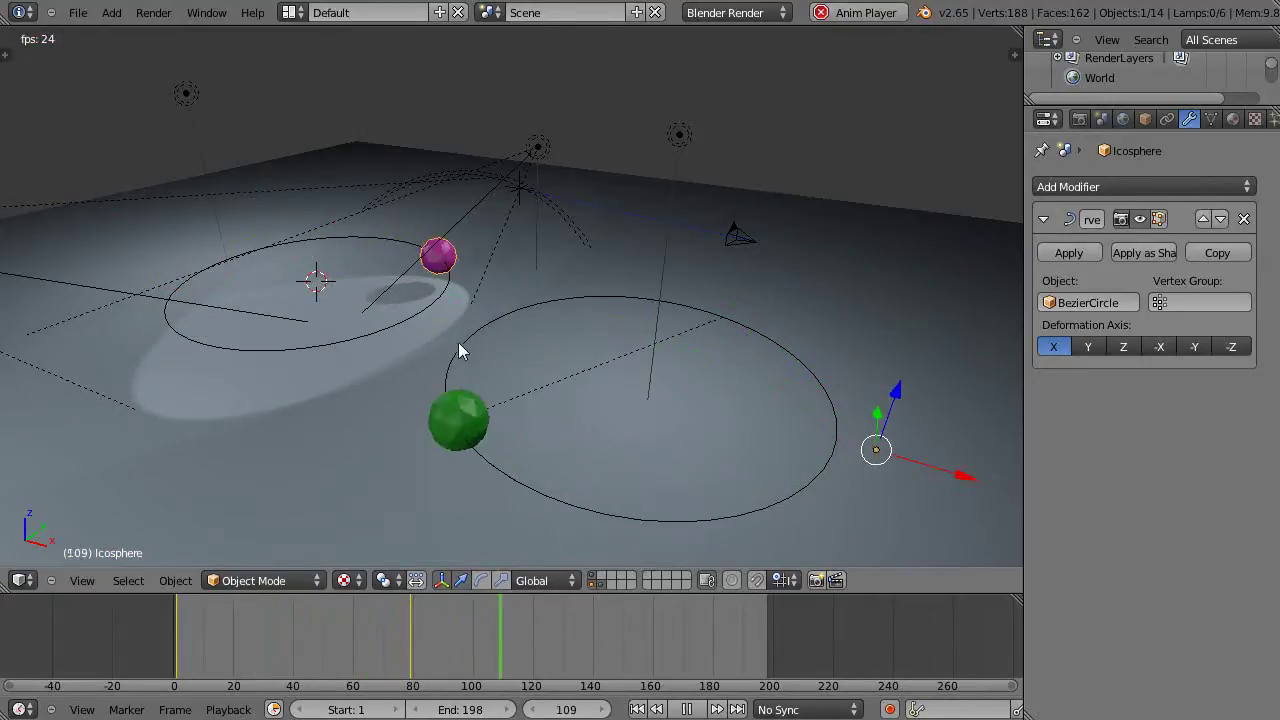
middle_click_drag(688, 395, 669, 373, "shift")
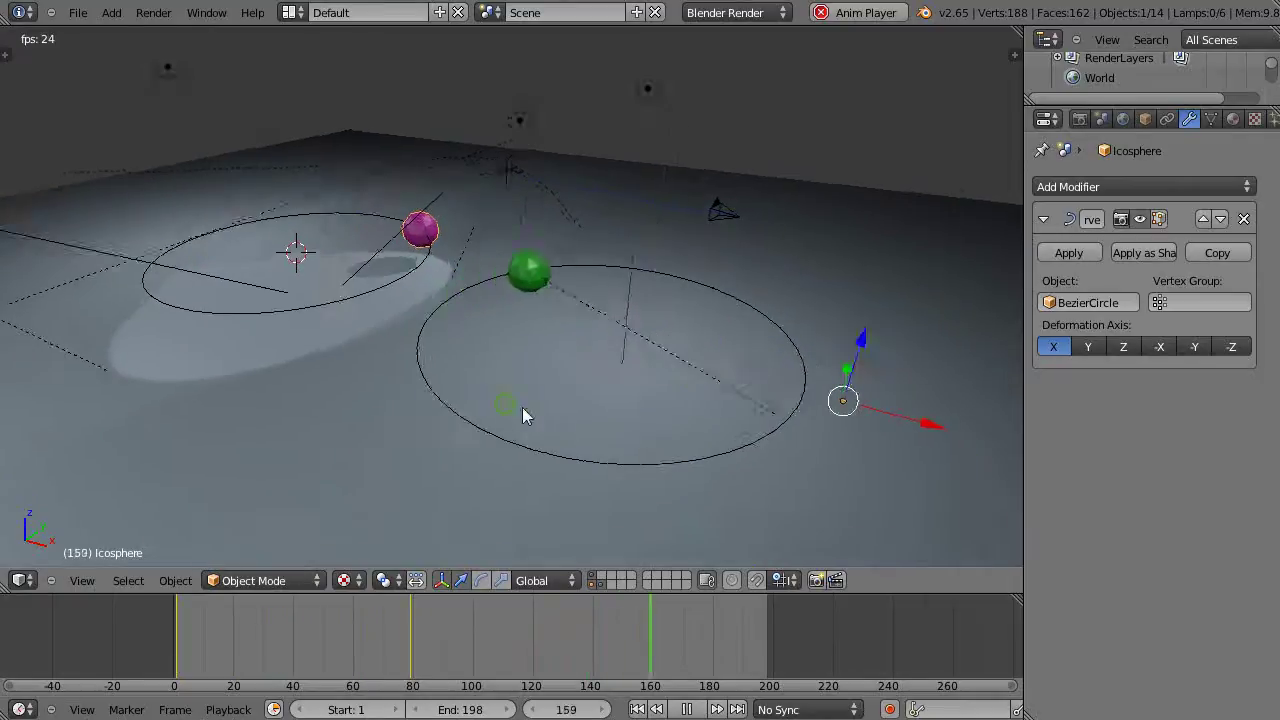
middle_click_drag(522, 408, 575, 408)
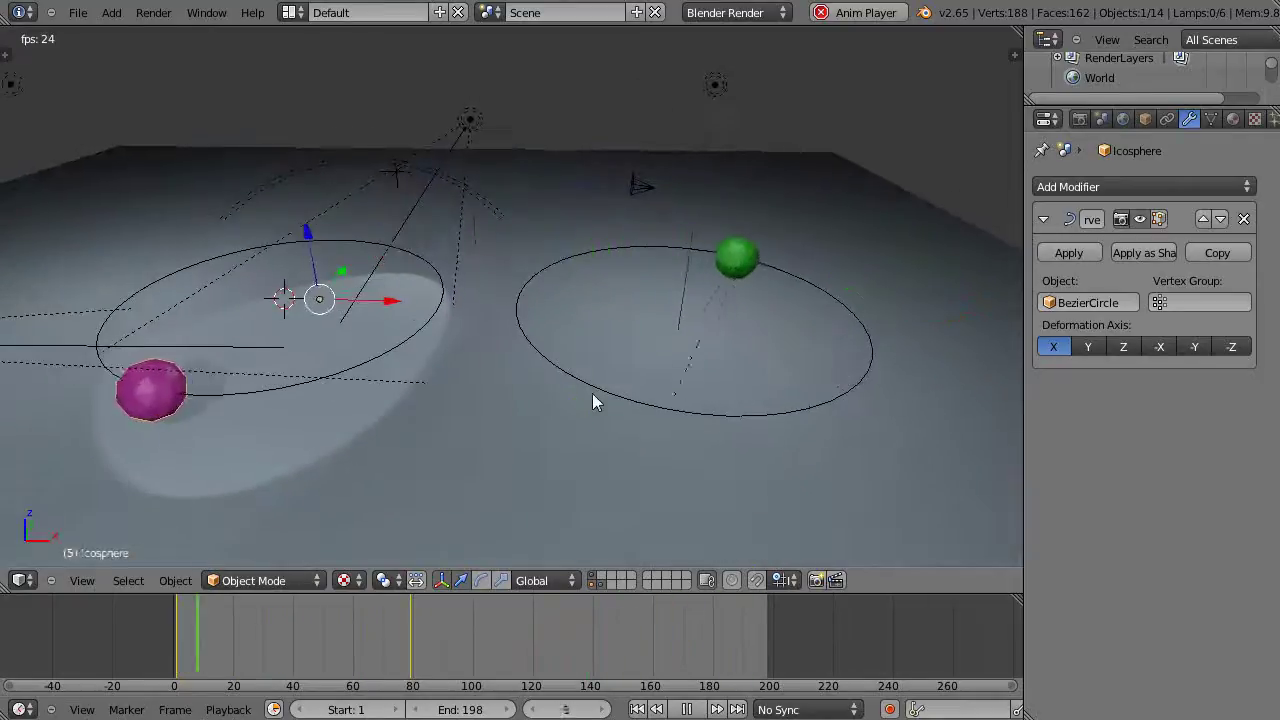